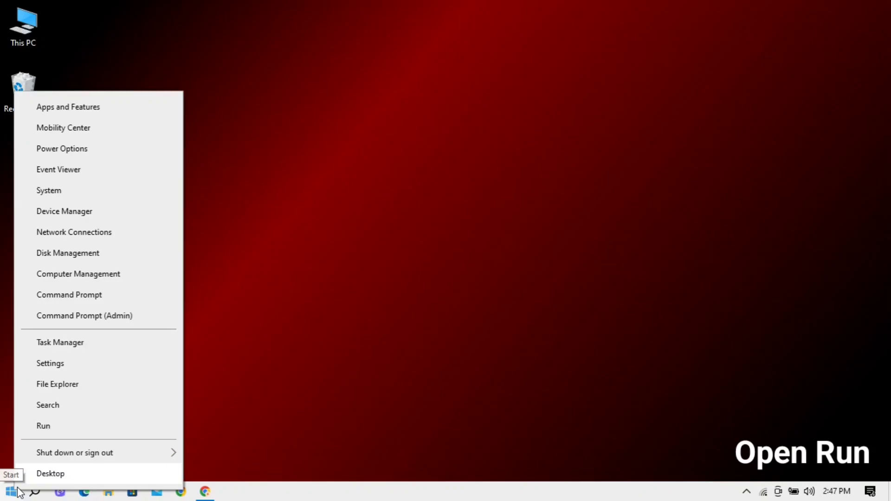
- Launch System Configuration by running the msconfig command
{"action": "left_click", "coordinate": [162, 430]}
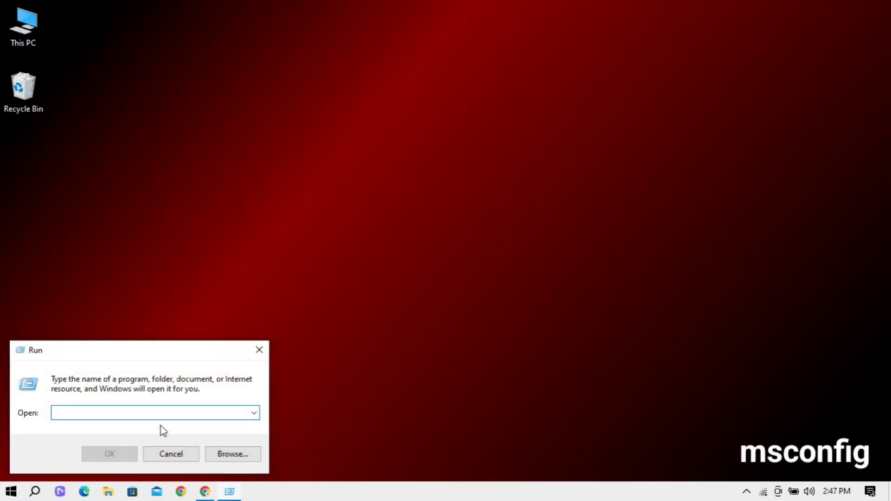
{"action": "type", "text": "msconfig"}
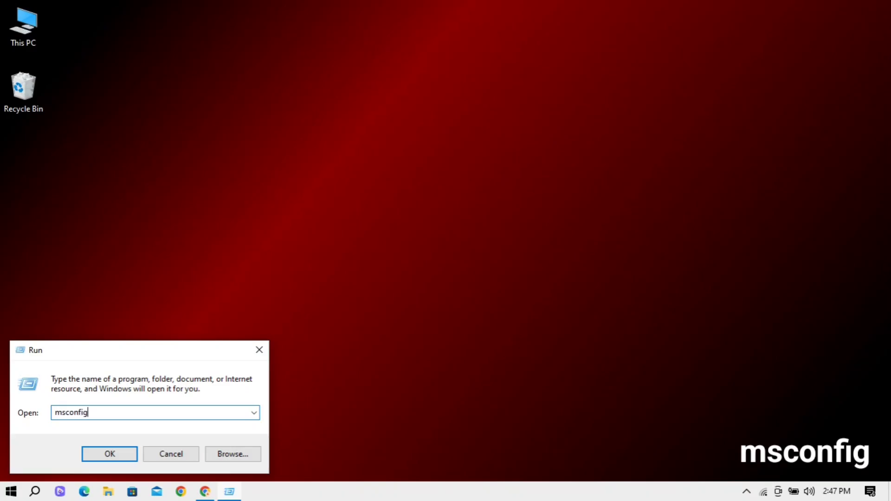
{"action": "left_click", "coordinate": [131, 454]}
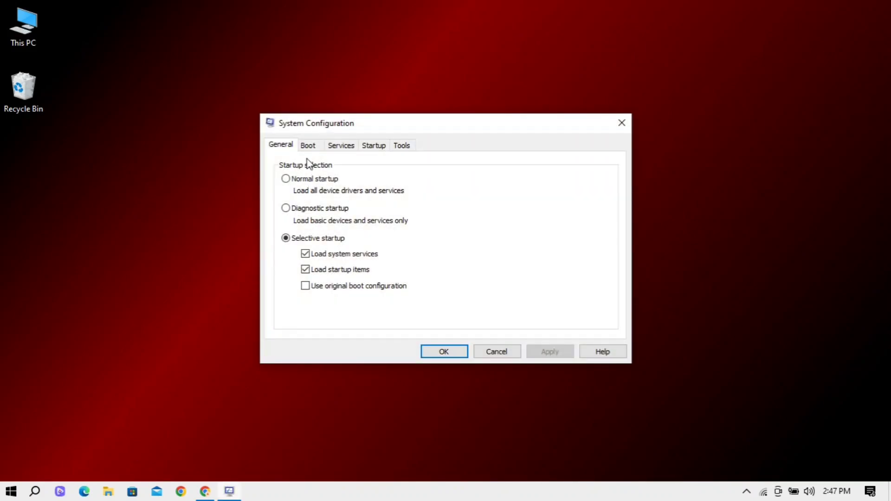
- Enable the number of processors setting in the advanced boot options, choose a processor count and confirm
{"action": "left_click", "coordinate": [304, 146]}
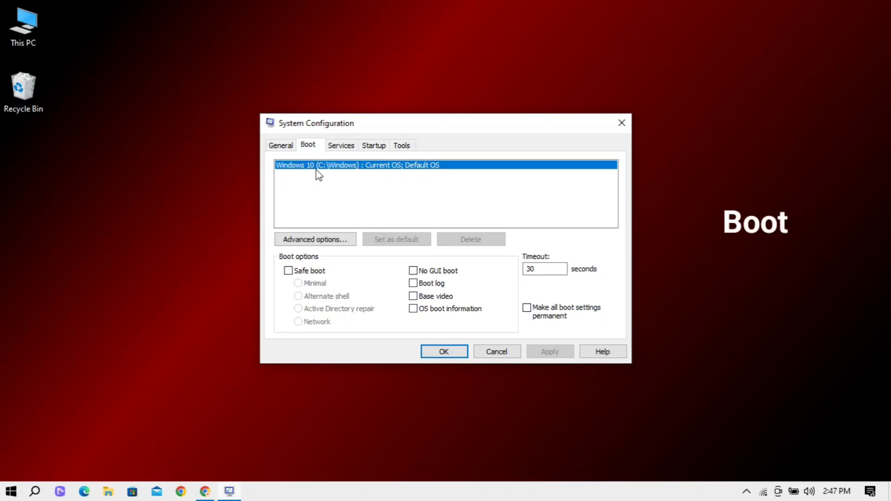
{"action": "left_click", "coordinate": [337, 237]}
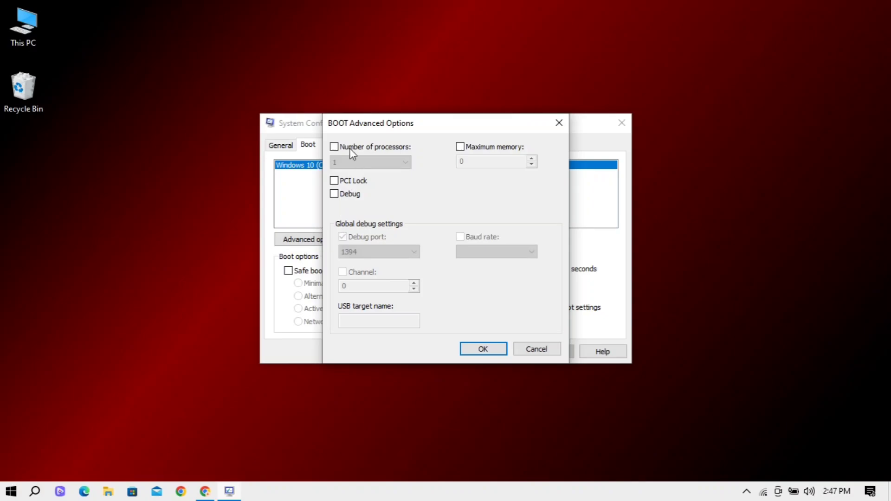
{"action": "left_click", "coordinate": [333, 147]}
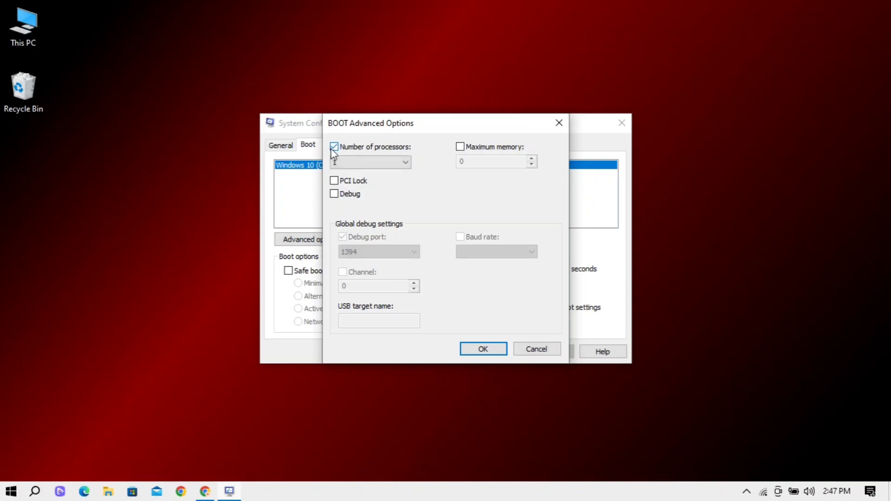
{"action": "left_click", "coordinate": [344, 163]}
{"action": "left_click", "coordinate": [347, 199]}
{"action": "left_click", "coordinate": [482, 349]}
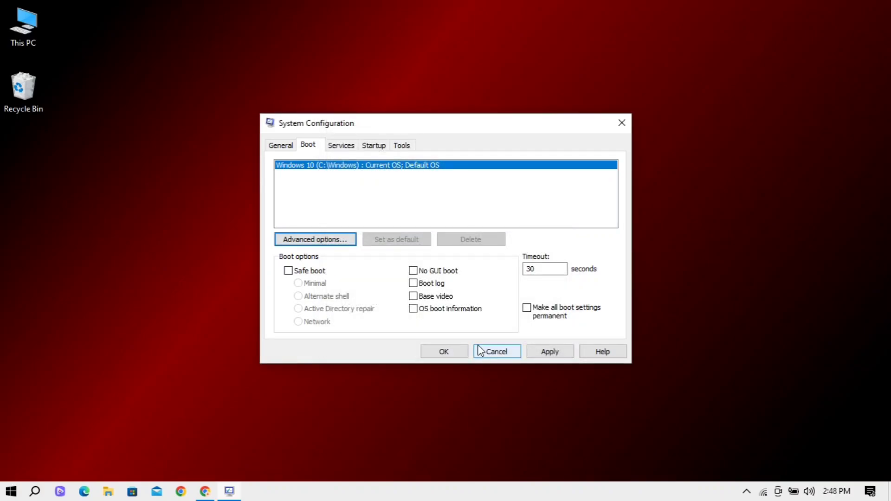
- Hide all Microsoft services and disable every remaining service, from Bonjour Service through SynTPEnh Caller Service
{"action": "left_click", "coordinate": [332, 149]}
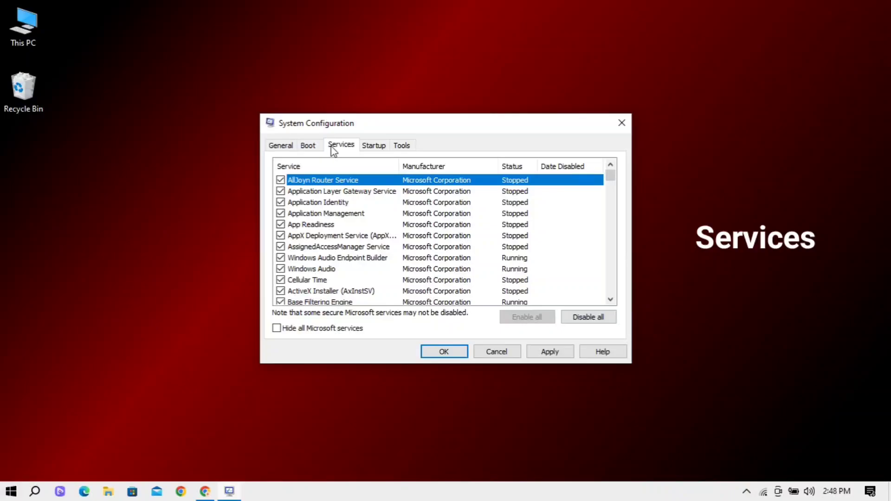
{"action": "left_click", "coordinate": [280, 327]}
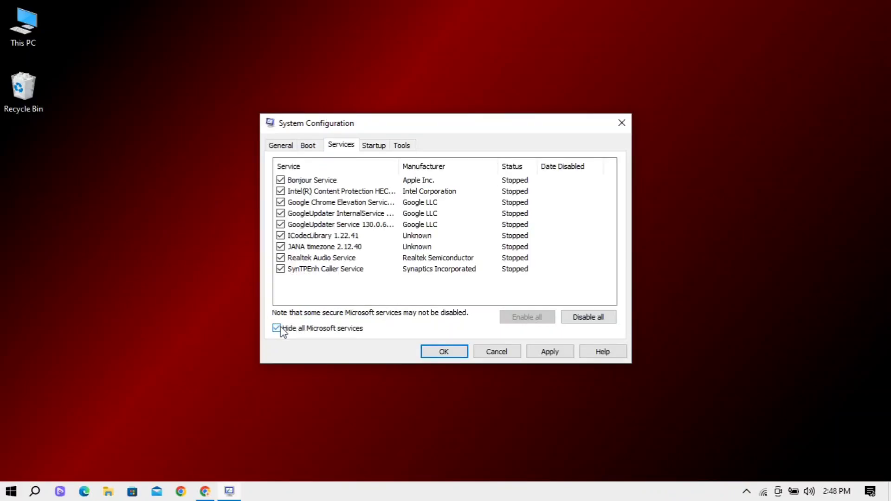
{"action": "left_click", "coordinate": [281, 180]}
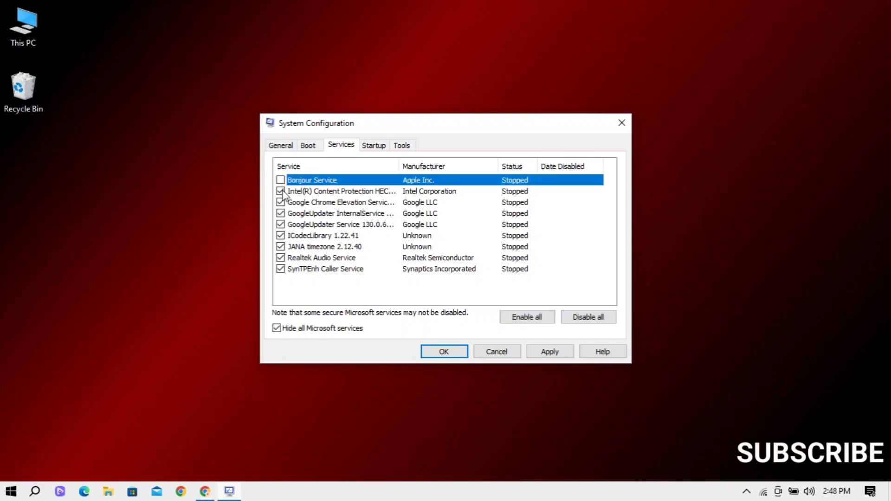
{"action": "left_click", "coordinate": [281, 191]}
{"action": "left_click", "coordinate": [281, 202]}
{"action": "left_click", "coordinate": [280, 213]}
{"action": "left_click", "coordinate": [280, 224]}
{"action": "left_click", "coordinate": [280, 236]}
{"action": "left_click", "coordinate": [281, 258]}
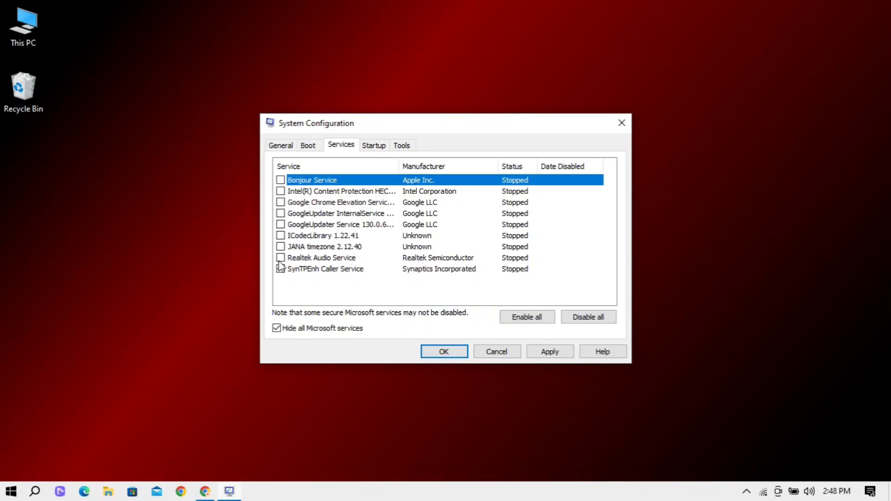
{"action": "left_click", "coordinate": [280, 269]}
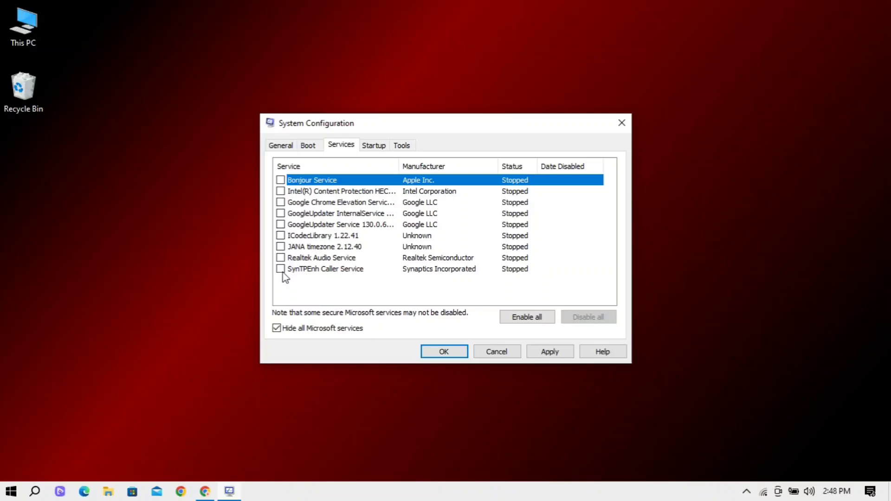
- Switch to Task Manager's startup list from System Configuration and disable Microsoft OneDrive and Microsoft Edge
{"action": "left_click", "coordinate": [372, 146]}
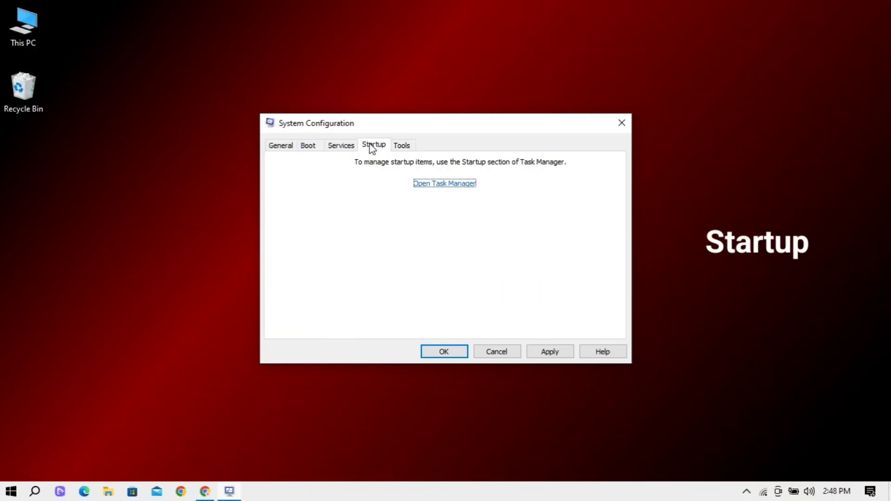
{"action": "left_click", "coordinate": [462, 188]}
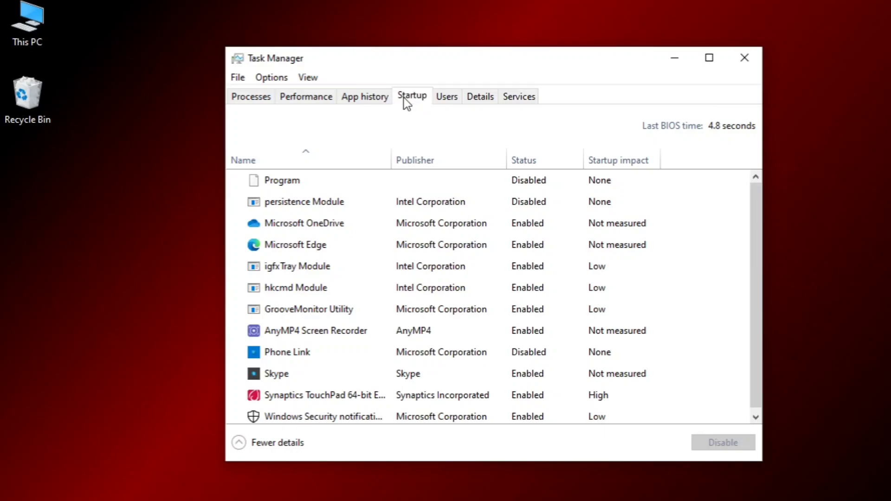
{"action": "left_click", "coordinate": [483, 227]}
{"action": "right_click", "coordinate": [484, 227]}
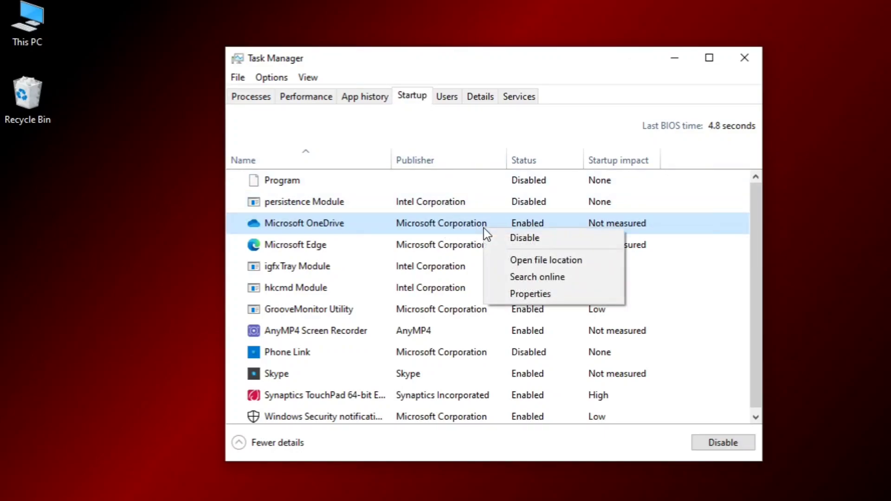
{"action": "left_click", "coordinate": [505, 237]}
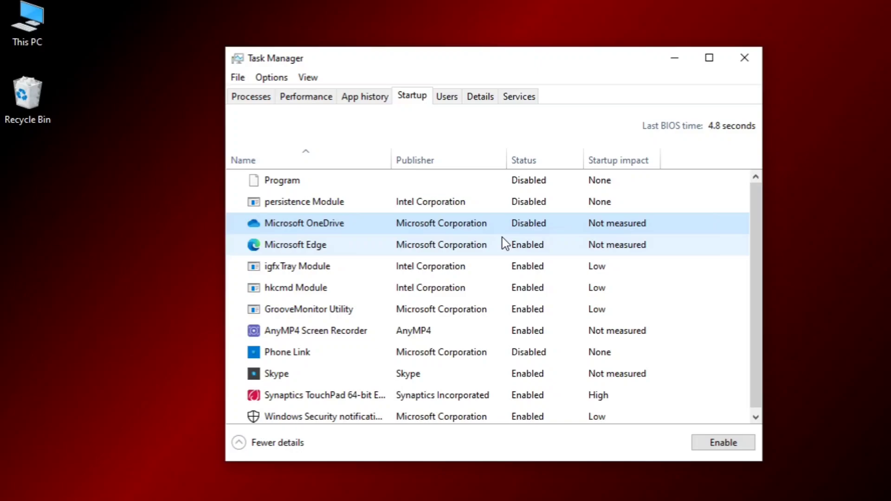
{"action": "left_click", "coordinate": [428, 249]}
{"action": "right_click", "coordinate": [428, 249]}
{"action": "left_click", "coordinate": [458, 259]}
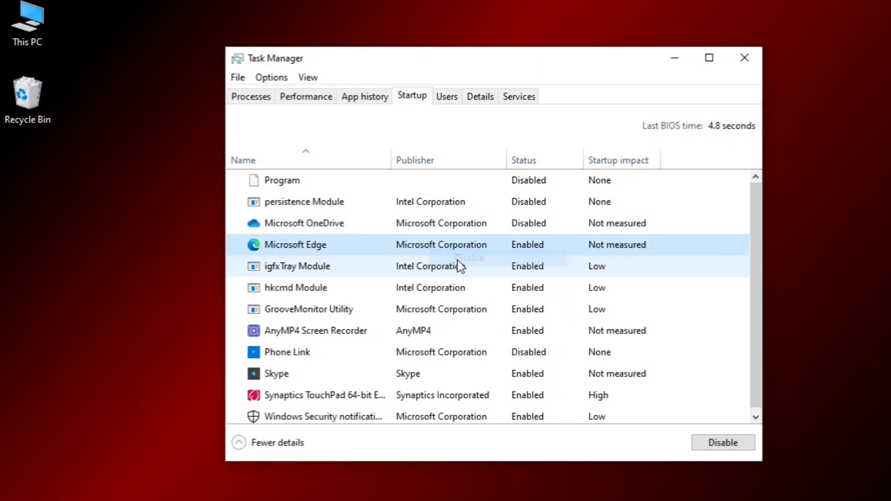
- Disable the AnyMP4 Screen Recorder and Skype startup items and close Task Manager
{"action": "left_click", "coordinate": [412, 334]}
{"action": "right_click", "coordinate": [409, 330]}
{"action": "left_click", "coordinate": [433, 341]}
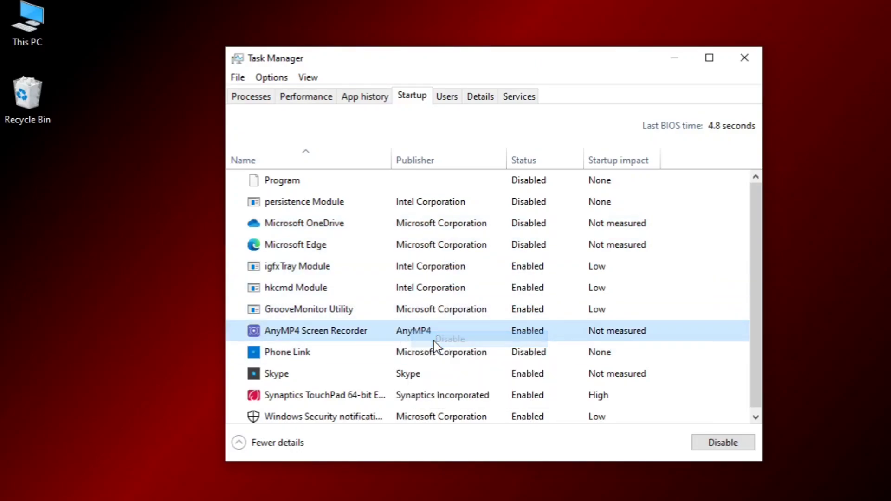
{"action": "left_click", "coordinate": [415, 373]}
{"action": "right_click", "coordinate": [416, 374]}
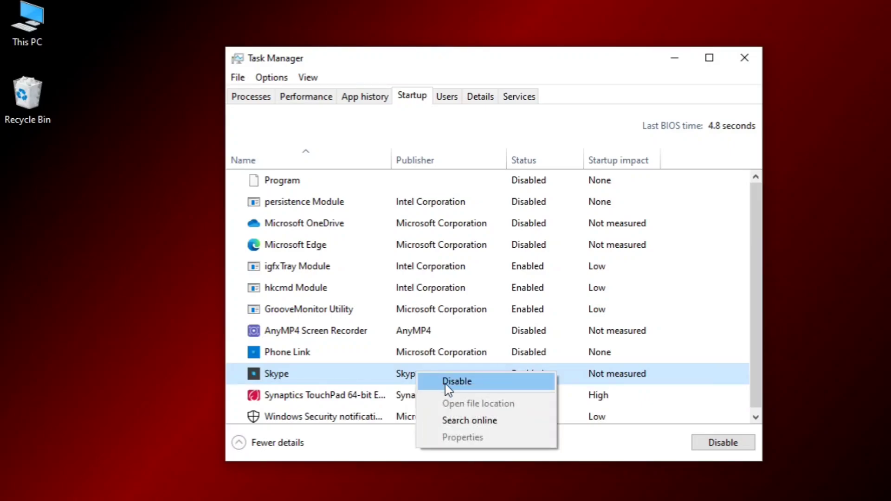
{"action": "left_click", "coordinate": [444, 383]}
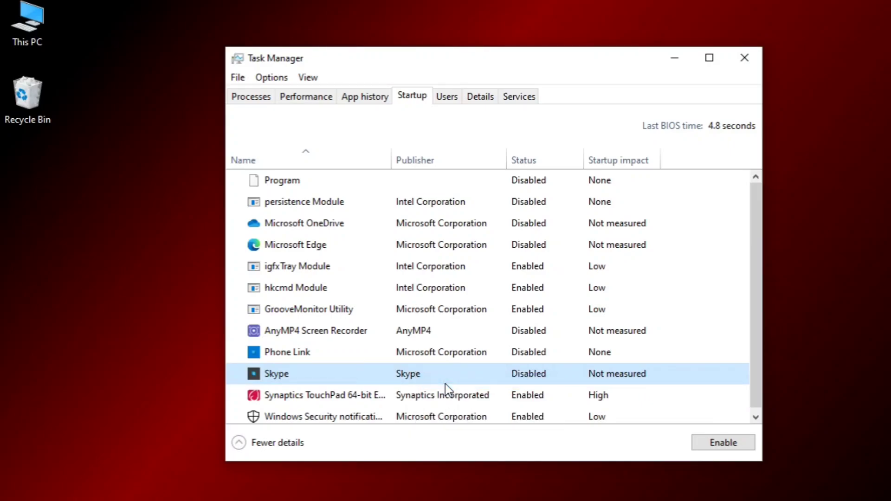
{"action": "left_click", "coordinate": [747, 63]}
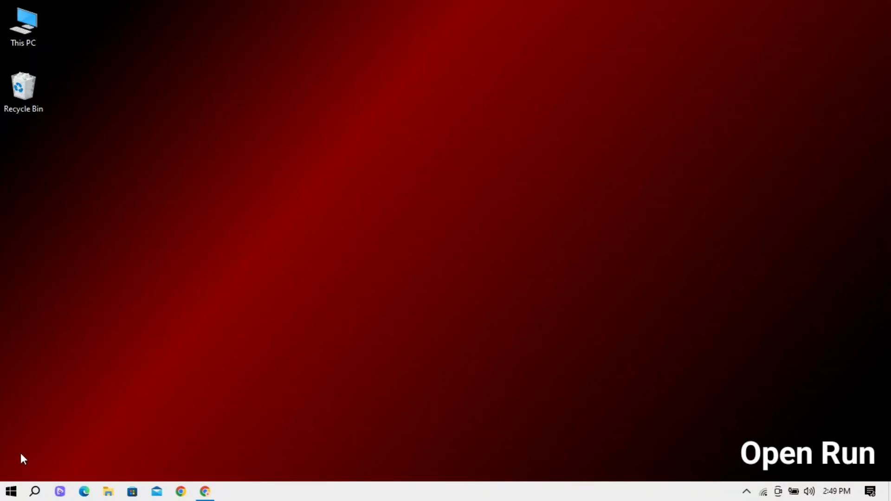
- Open the Windows Services console by running services.msc
{"action": "right_click", "coordinate": [10, 492]}
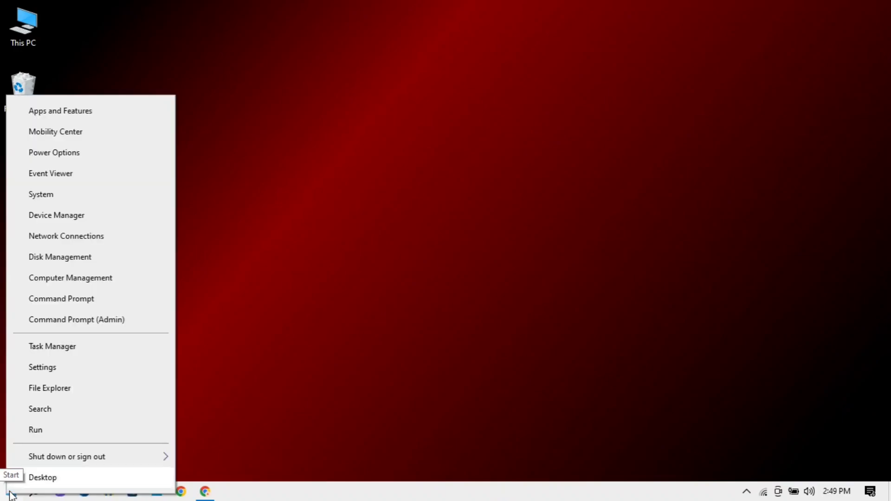
{"action": "left_click", "coordinate": [69, 430]}
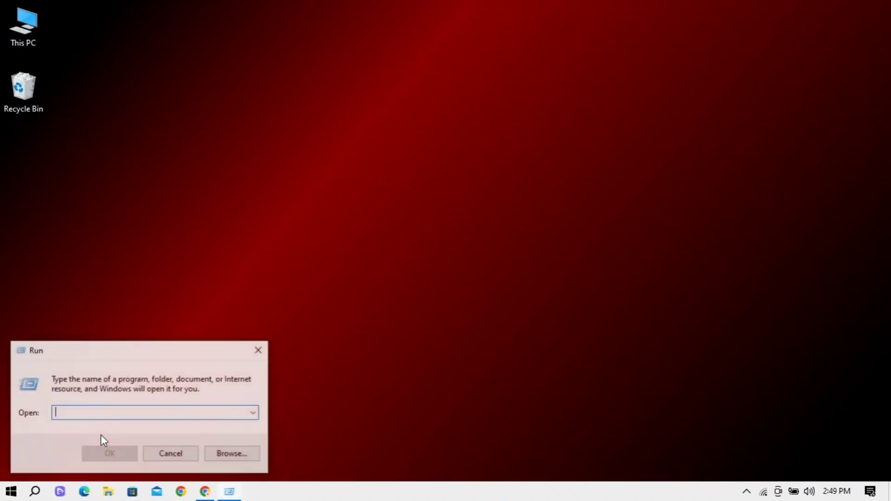
{"action": "type", "text": "services"}
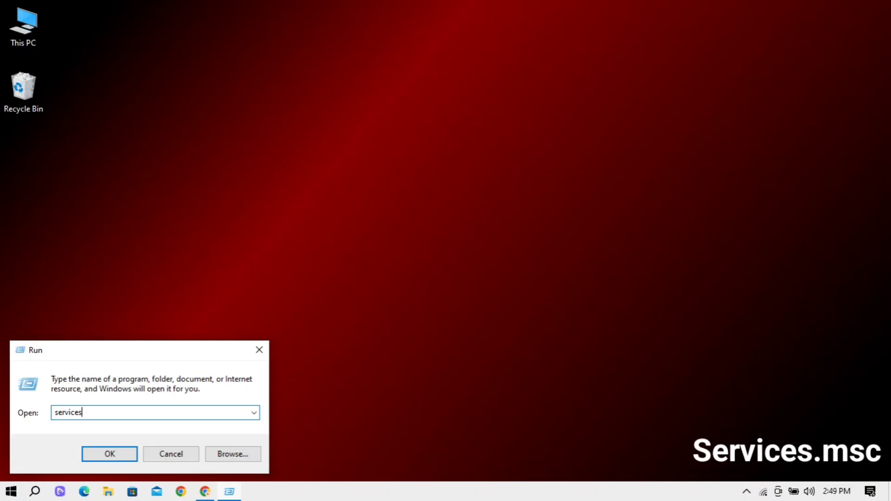
{"action": "type", "text": ".msc"}
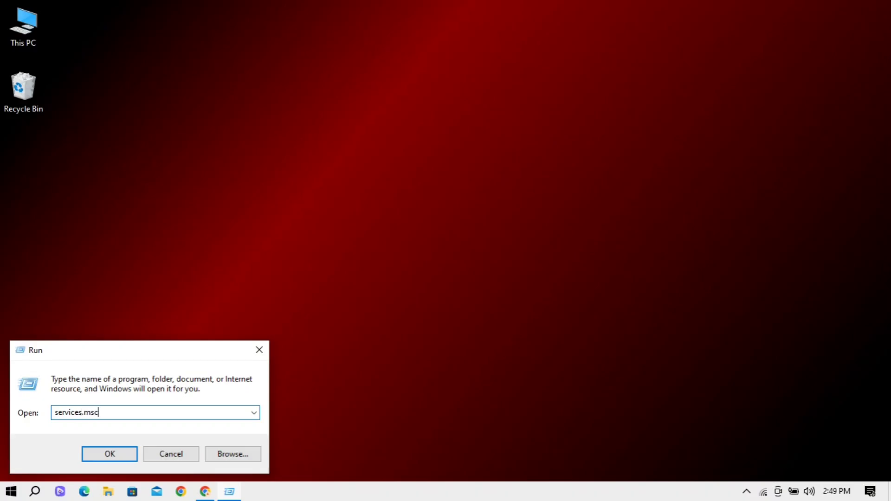
{"action": "key", "text": "Return"}
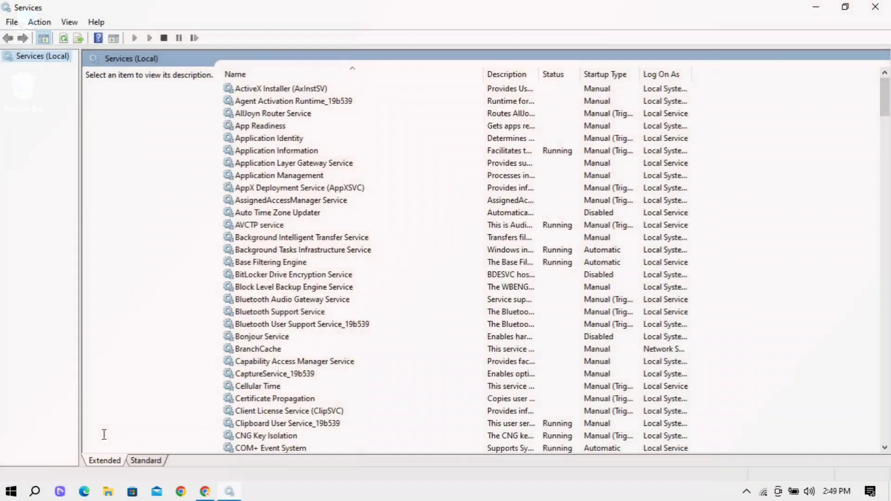
- Find the Windows Update service, set its startup type to Disabled and apply the change
{"action": "left_click", "coordinate": [269, 290]}
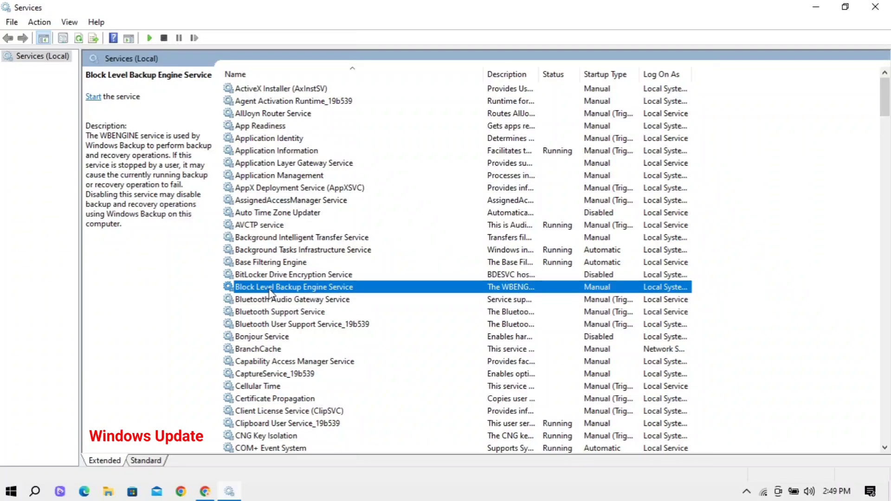
{"action": "key", "text": "w"}
{"action": "key", "text": "Down"}
{"action": "key", "text": "Down"}
{"action": "key", "text": "Down"}
{"action": "key", "text": "Down"}
{"action": "key", "text": "Down"}
{"action": "key", "text": "Down"}
{"action": "key", "text": "Down"}
{"action": "key", "text": "Down"}
{"action": "key", "text": "Down"}
{"action": "key", "text": "Down"}
{"action": "key", "text": "Down"}
{"action": "key", "text": "Down"}
{"action": "key", "text": "Down"}
{"action": "key", "text": "Down"}
{"action": "key", "text": "Down"}
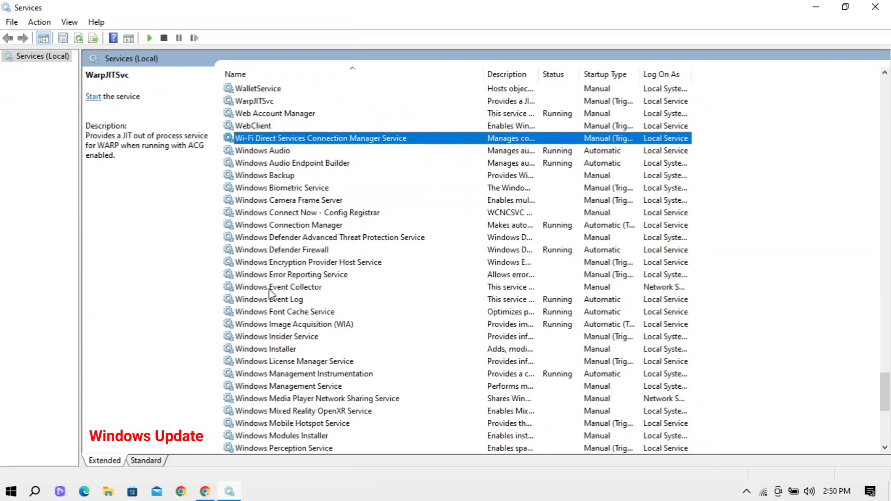
{"action": "key", "text": "Down"}
{"action": "key", "text": "Down"}
{"action": "key", "text": "Down"}
{"action": "key", "text": "Down"}
{"action": "key", "text": "Down"}
{"action": "key", "text": "Down"}
{"action": "key", "text": "Down"}
{"action": "key", "text": "Down"}
{"action": "key", "text": "Down"}
{"action": "key", "text": "Down"}
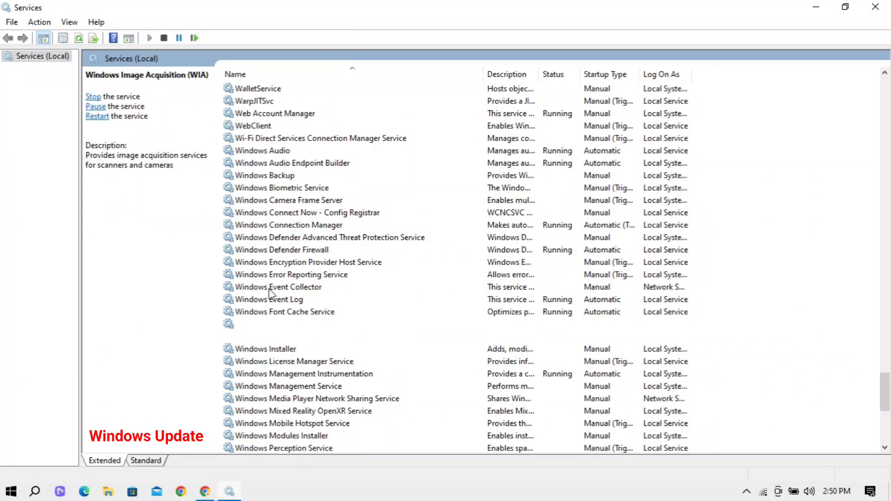
{"action": "key", "text": "Down"}
{"action": "key", "text": "Down"}
{"action": "key", "text": "Down"}
{"action": "key", "text": "Down"}
{"action": "key", "text": "Down"}
{"action": "key", "text": "Down"}
{"action": "key", "text": "Down"}
{"action": "key", "text": "Down"}
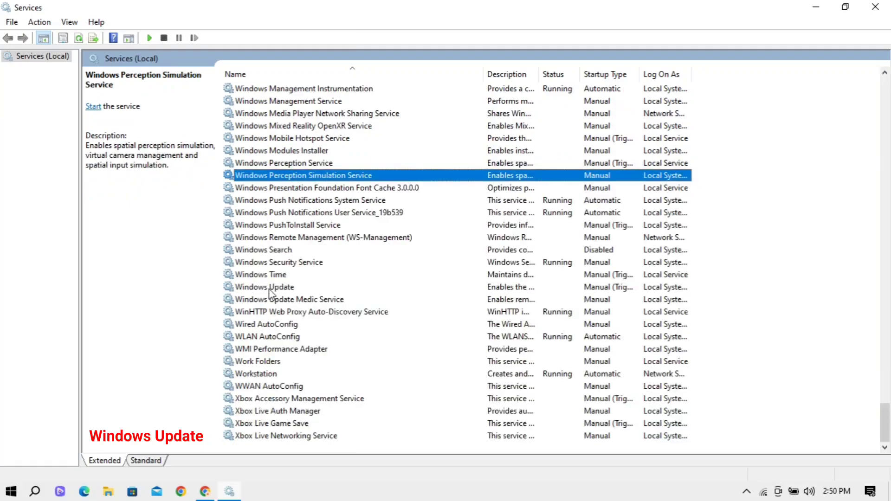
{"action": "key", "text": "Down"}
{"action": "key", "text": "Down"}
{"action": "key", "text": "Down"}
{"action": "key", "text": "Down"}
{"action": "key", "text": "Down"}
{"action": "key", "text": "Down"}
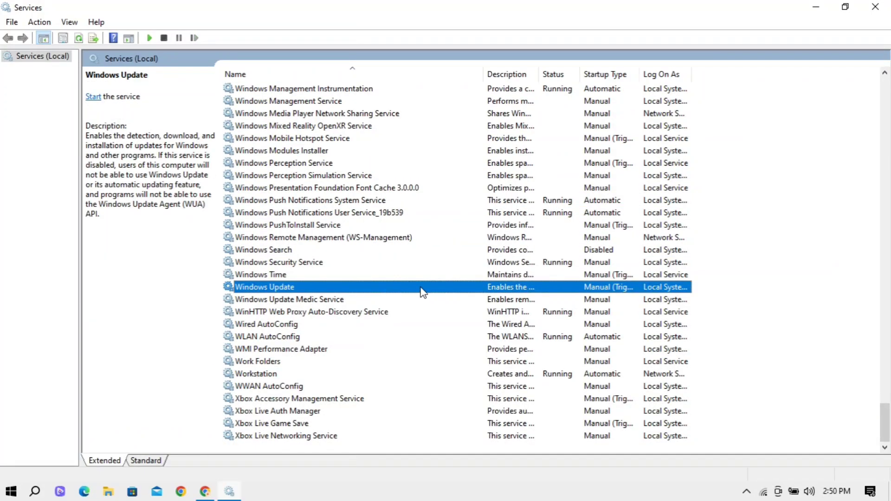
{"action": "double_click", "coordinate": [454, 288]}
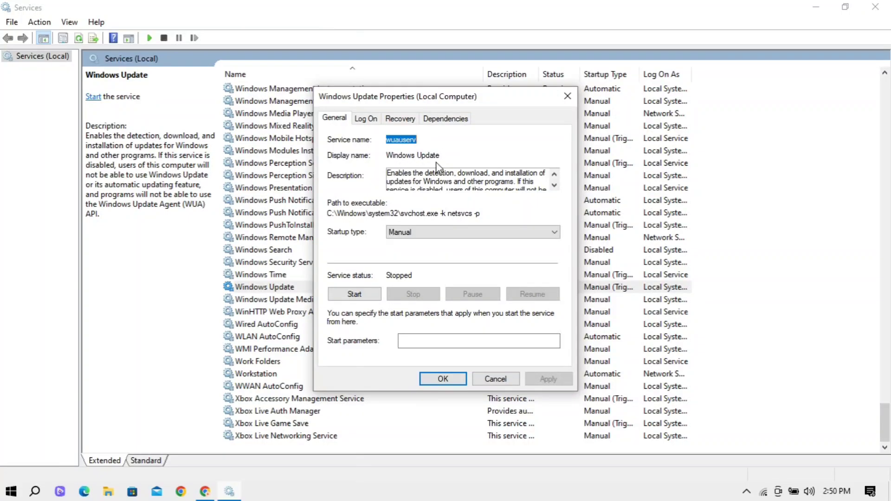
{"action": "left_click", "coordinate": [421, 232]}
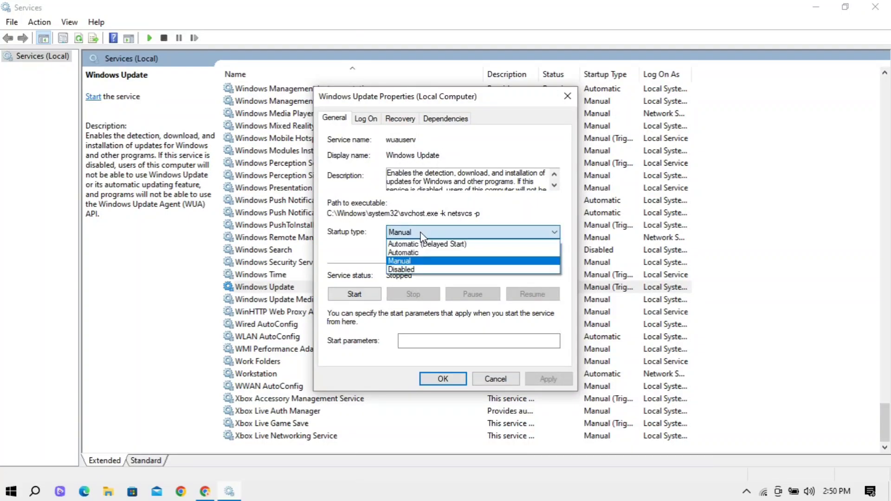
{"action": "left_click", "coordinate": [404, 269]}
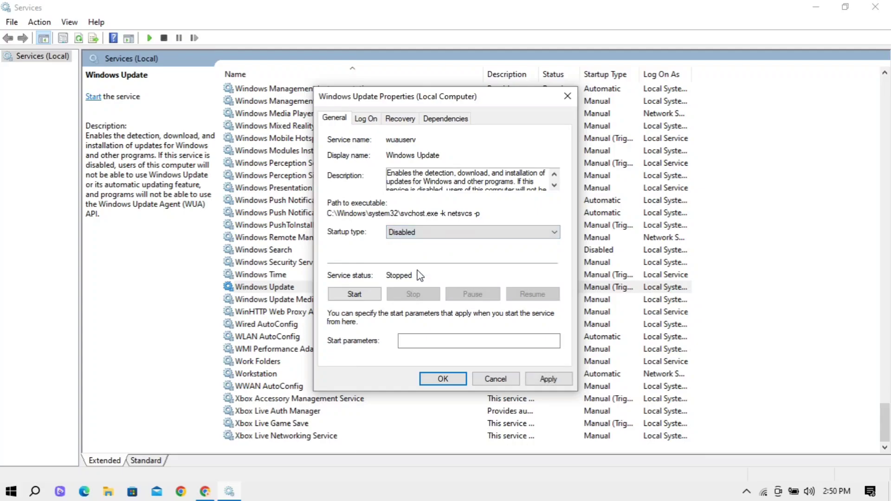
{"action": "left_click", "coordinate": [552, 378]}
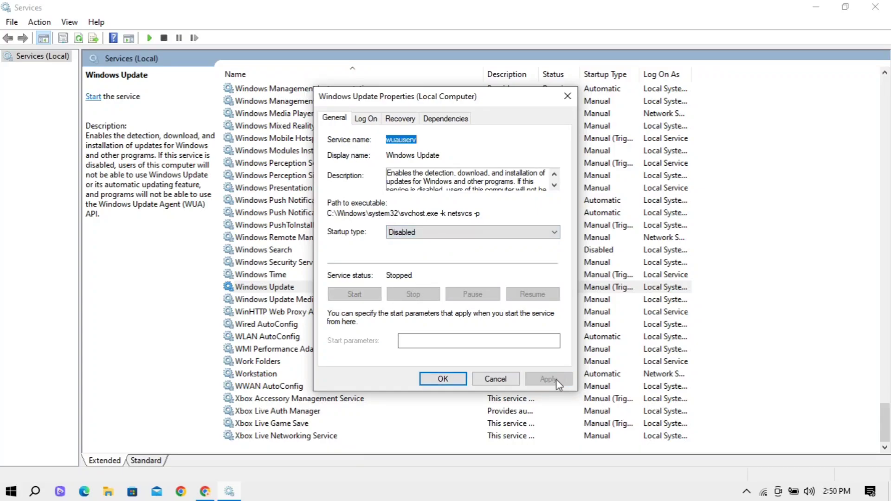
- Close the Windows Update properties and find the SysMain service in the services list
{"action": "left_click", "coordinate": [437, 379]}
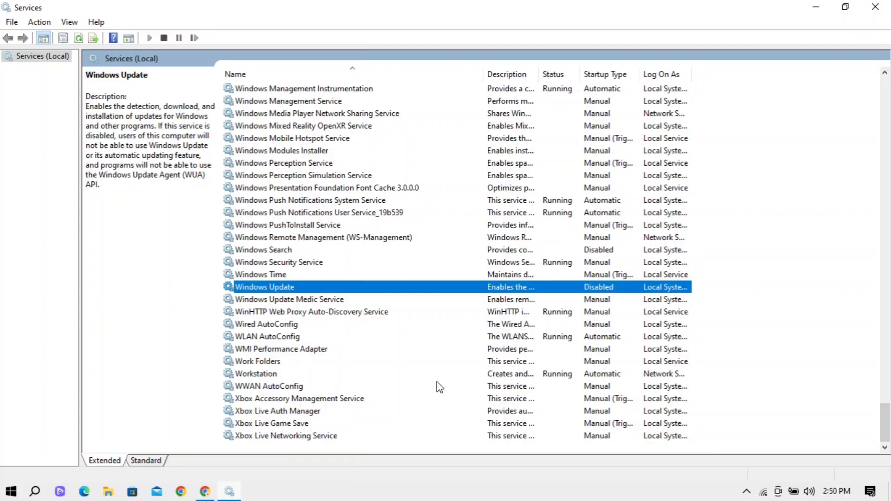
{"action": "left_click", "coordinate": [289, 337]}
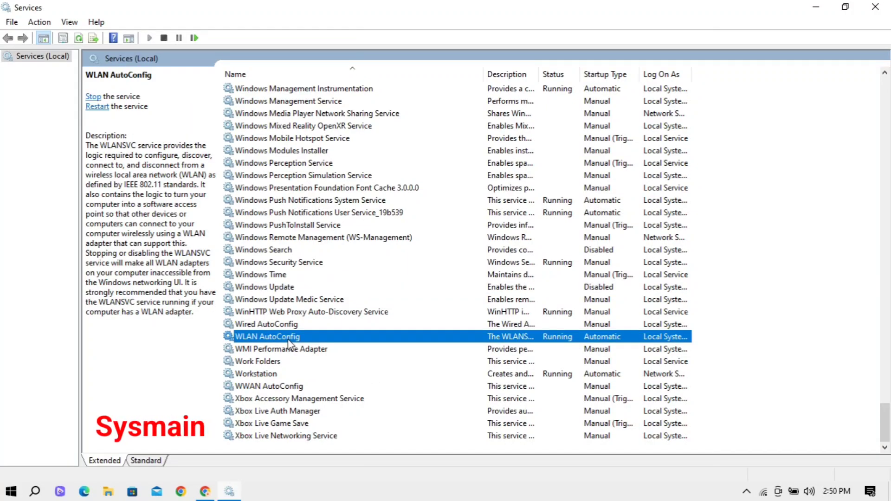
{"action": "key", "text": "s"}
{"action": "key", "text": "Down"}
{"action": "key", "text": "Down"}
{"action": "key", "text": "Down"}
{"action": "key", "text": "Down"}
{"action": "key", "text": "Down"}
{"action": "key", "text": "Down"}
{"action": "key", "text": "Down"}
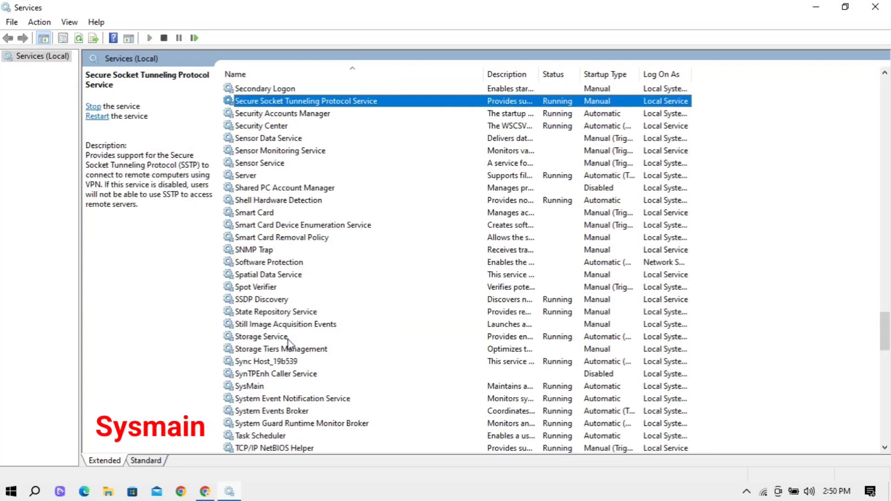
{"action": "key", "text": "Down"}
{"action": "key", "text": "Down"}
{"action": "key", "text": "Down"}
{"action": "key", "text": "Down"}
{"action": "key", "text": "Down"}
{"action": "key", "text": "Down"}
{"action": "key", "text": "Down"}
{"action": "key", "text": "Down"}
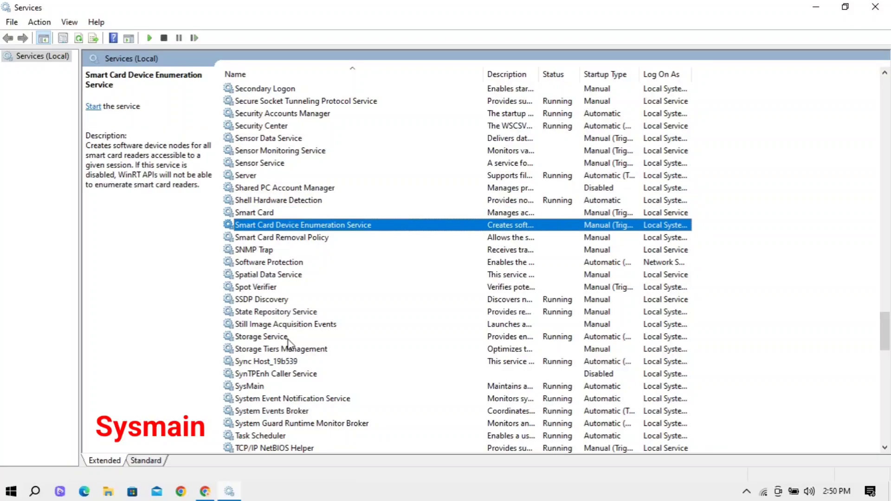
{"action": "key", "text": "Down"}
{"action": "key", "text": "Down"}
{"action": "key", "text": "Down"}
{"action": "key", "text": "Down"}
{"action": "key", "text": "Down"}
{"action": "key", "text": "Down"}
{"action": "key", "text": "Down"}
{"action": "key", "text": "Down"}
{"action": "key", "text": "Down"}
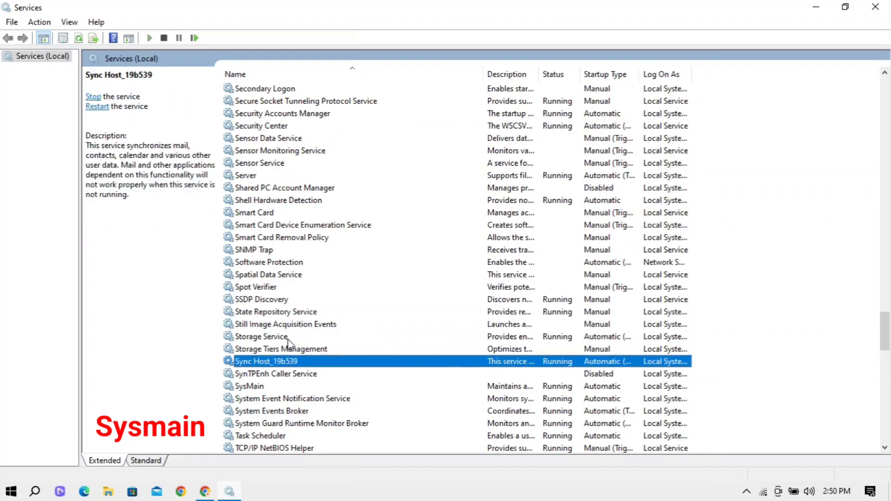
- Set the SysMain service's startup type to Disabled, apply it, stop the service and close its properties
{"action": "double_click", "coordinate": [460, 389]}
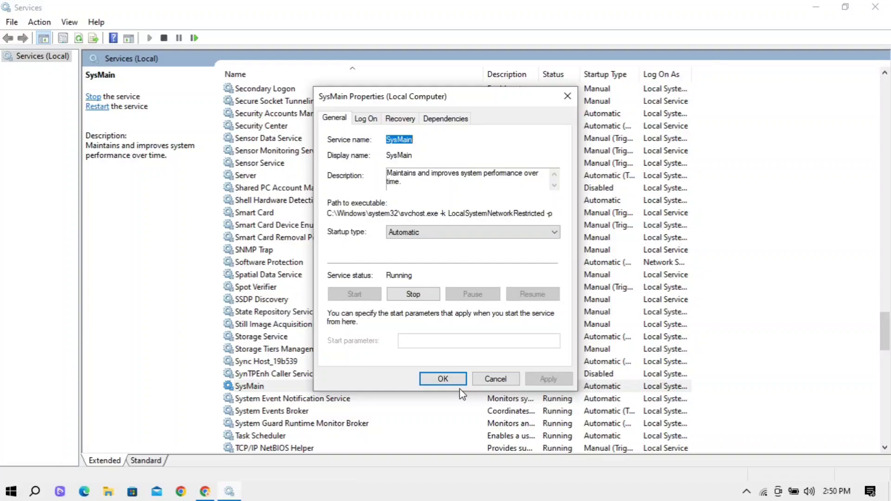
{"action": "left_click", "coordinate": [438, 235]}
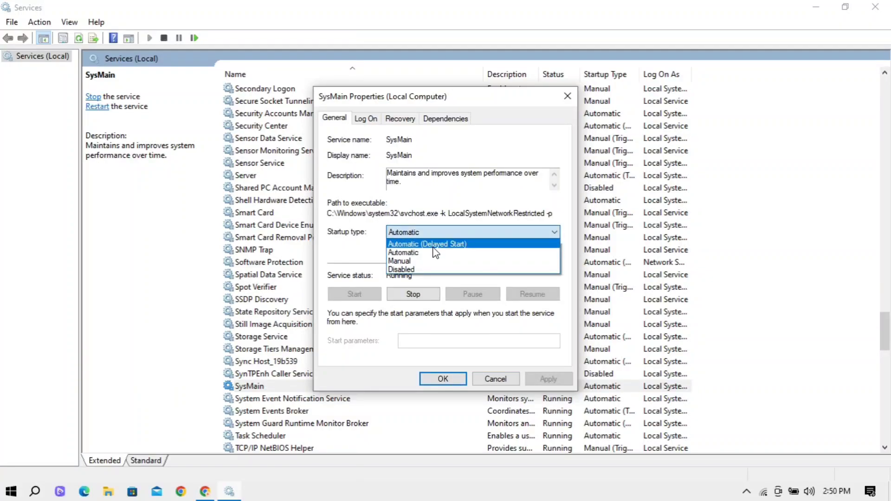
{"action": "left_click", "coordinate": [424, 271]}
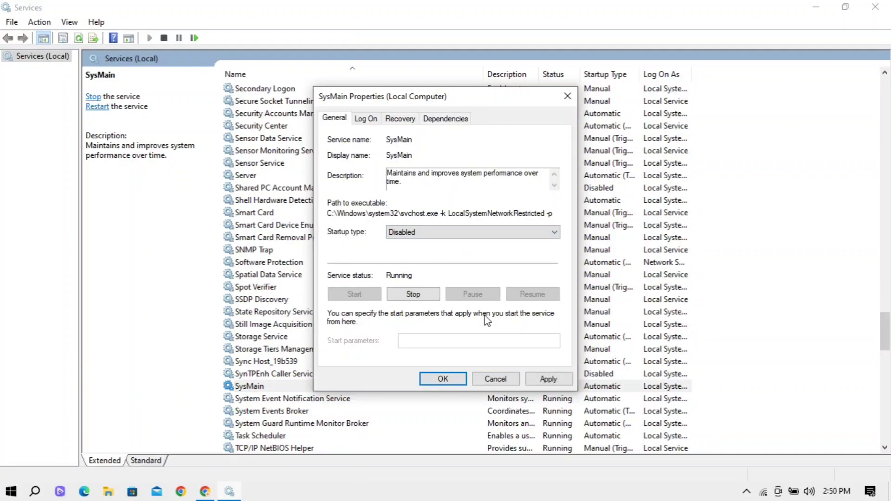
{"action": "left_click", "coordinate": [548, 379]}
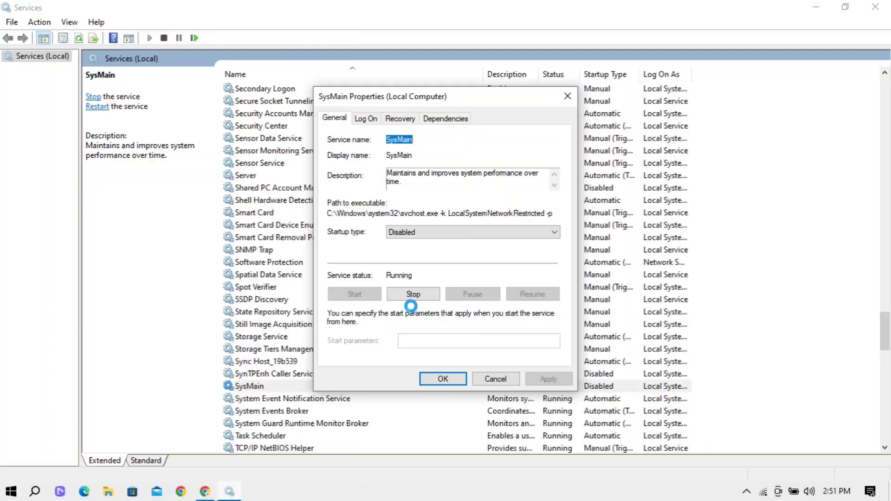
{"action": "left_click", "coordinate": [424, 294]}
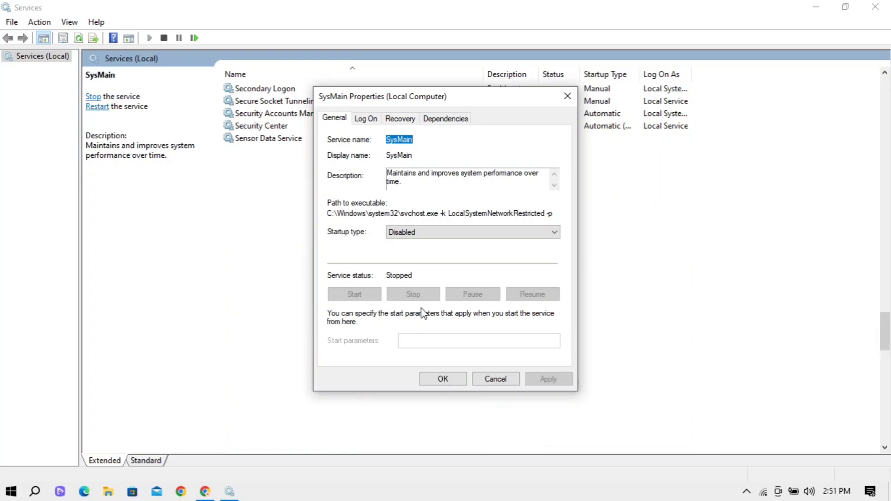
{"action": "left_click", "coordinate": [443, 379]}
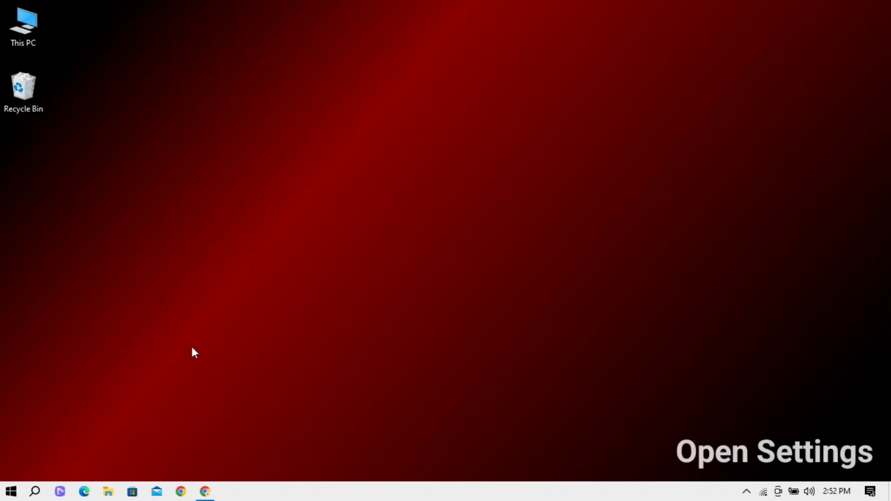
- Open the general privacy options in Windows Settings
{"action": "right_click", "coordinate": [10, 491]}
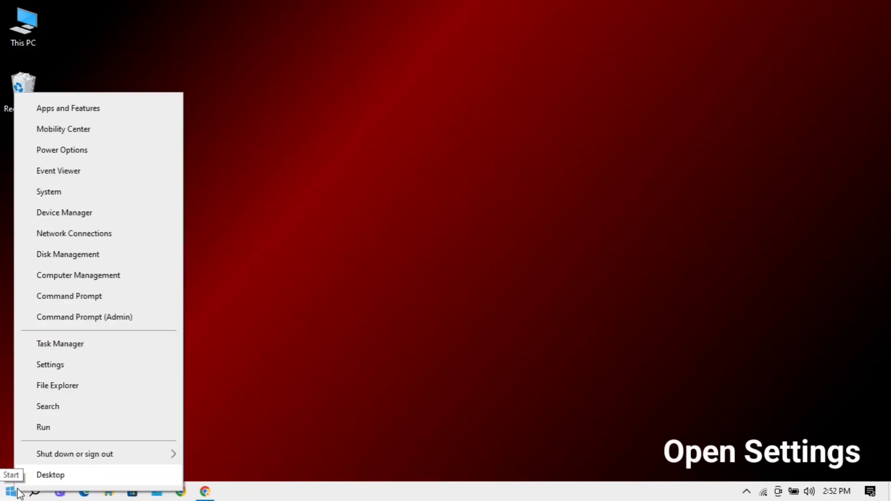
{"action": "left_click", "coordinate": [145, 365]}
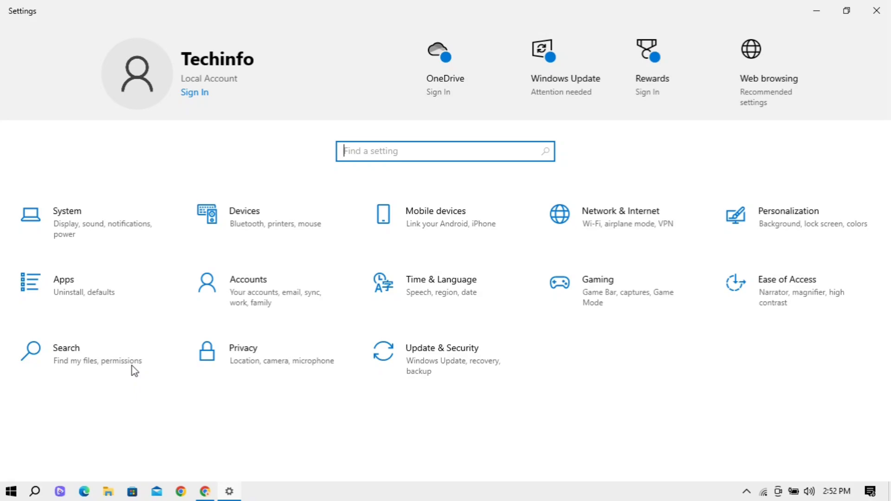
{"action": "left_click", "coordinate": [310, 362]}
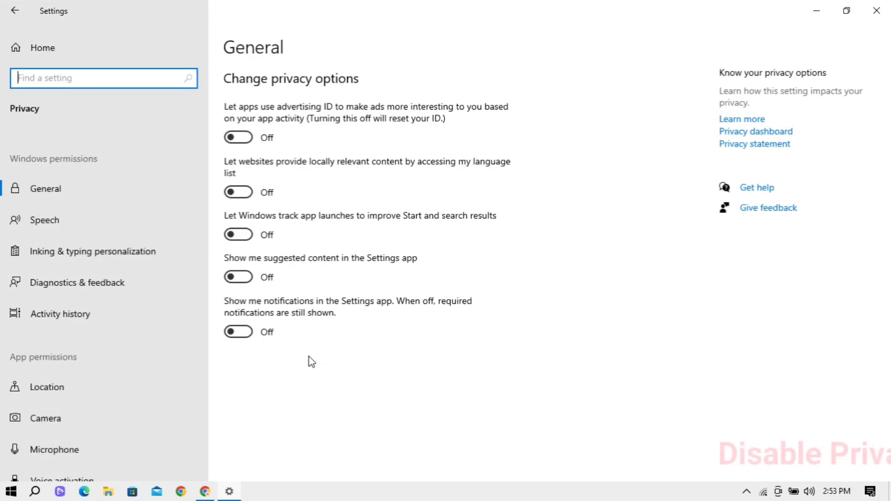
- Turn on all five general privacy options, from the advertising ID to notifications in the Settings app
{"action": "left_click", "coordinate": [246, 137]}
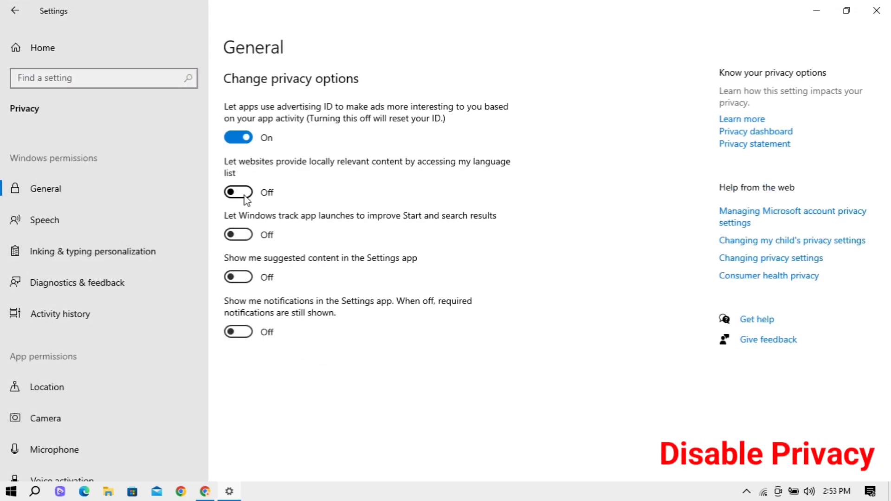
{"action": "left_click", "coordinate": [240, 192]}
{"action": "left_click", "coordinate": [239, 234]}
{"action": "left_click", "coordinate": [238, 278]}
{"action": "left_click", "coordinate": [239, 331]}
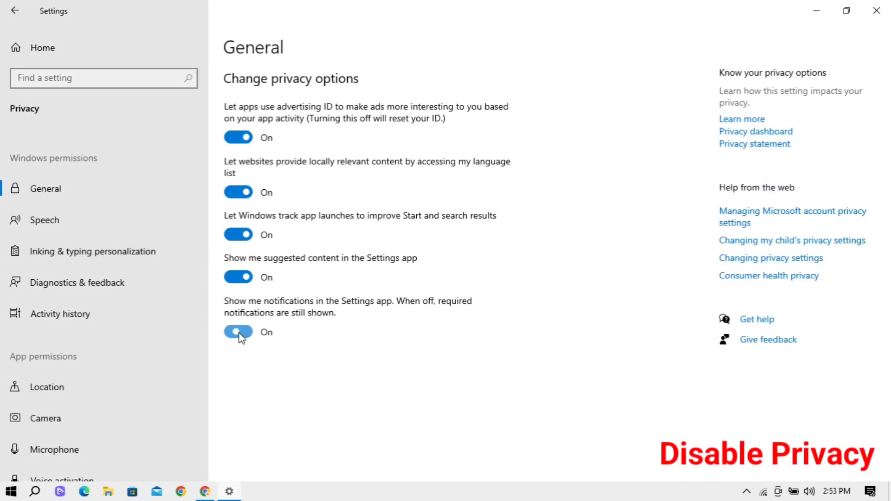
- Turn off the advertising ID, language list, app launch tracking, suggested content and Settings notification privacy options
{"action": "left_click", "coordinate": [240, 137]}
{"action": "left_click", "coordinate": [240, 192]}
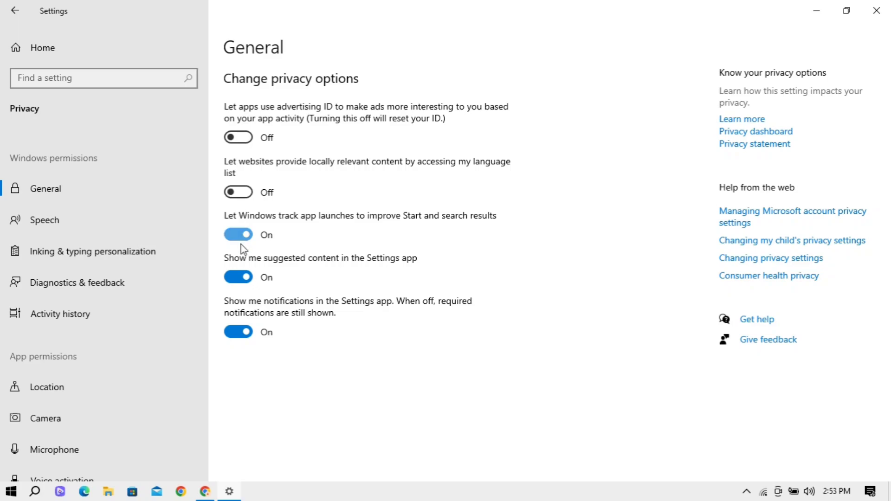
{"action": "left_click", "coordinate": [240, 235]}
{"action": "left_click", "coordinate": [240, 235]}
{"action": "left_click", "coordinate": [238, 277]}
{"action": "left_click", "coordinate": [238, 332]}
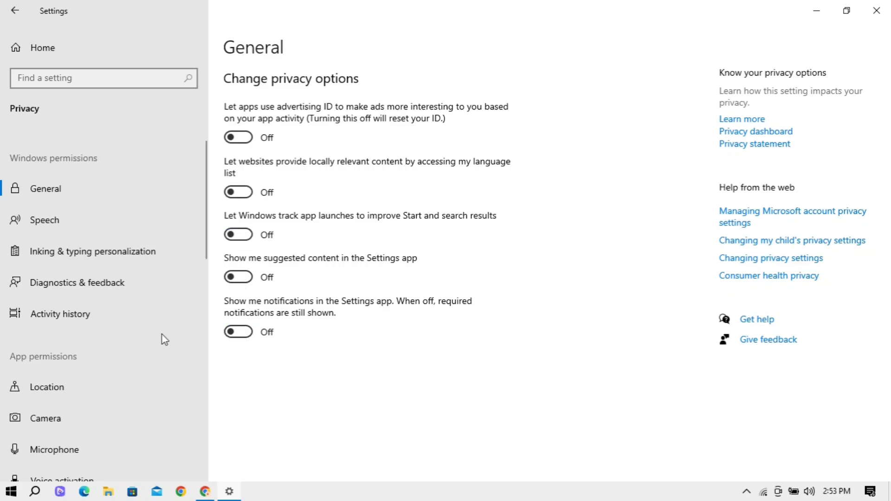
- In the Background apps privacy settings, switch background running on and back off, and close Settings
{"action": "scroll", "coordinate": [140, 330], "scroll_direction": "down", "scroll_amount": 4}
{"action": "scroll", "coordinate": [140, 333], "scroll_direction": "down", "scroll_amount": 2}
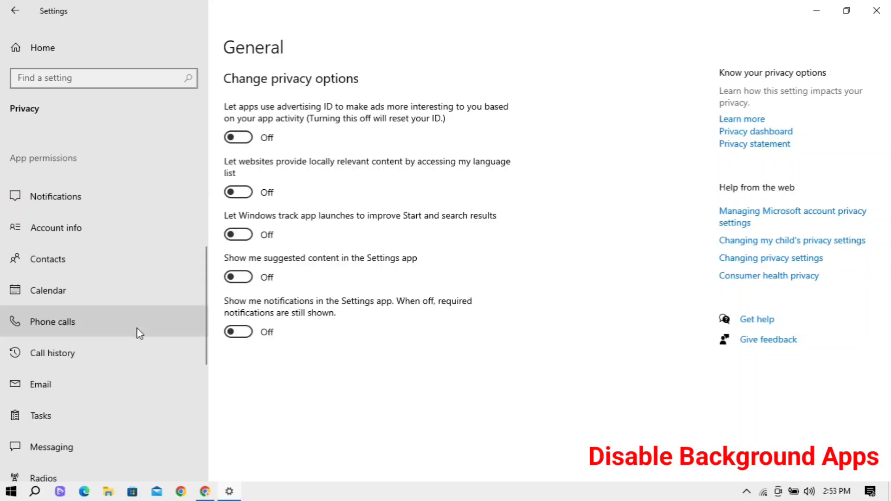
{"action": "scroll", "coordinate": [135, 332], "scroll_direction": "up", "scroll_amount": 2}
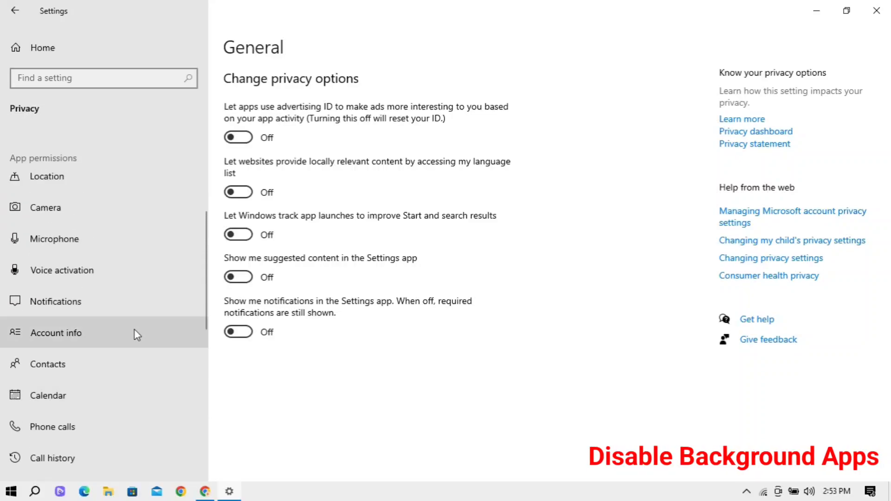
{"action": "scroll", "coordinate": [136, 332], "scroll_direction": "down", "scroll_amount": 2}
{"action": "scroll", "coordinate": [135, 337], "scroll_direction": "down", "scroll_amount": 4}
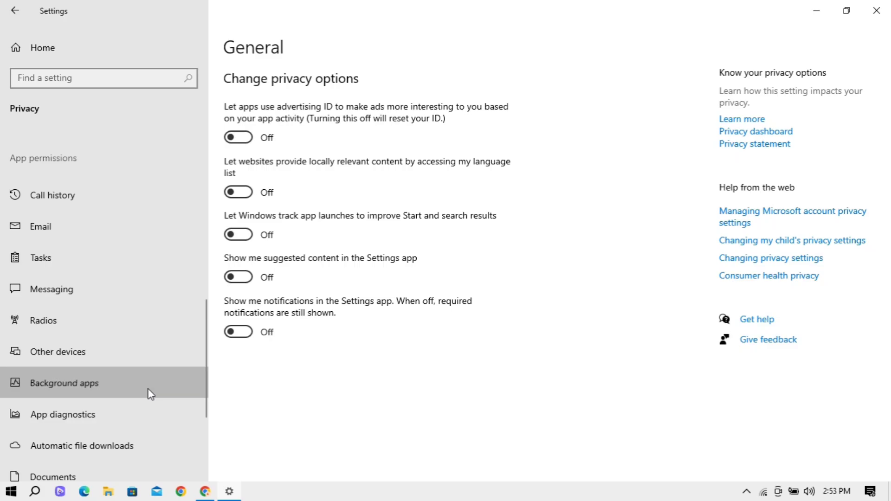
{"action": "left_click", "coordinate": [148, 388]}
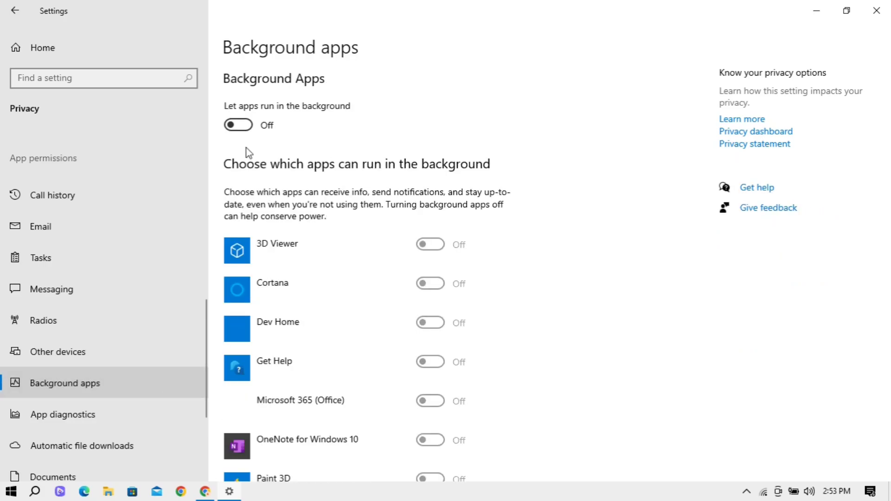
{"action": "left_click", "coordinate": [248, 130]}
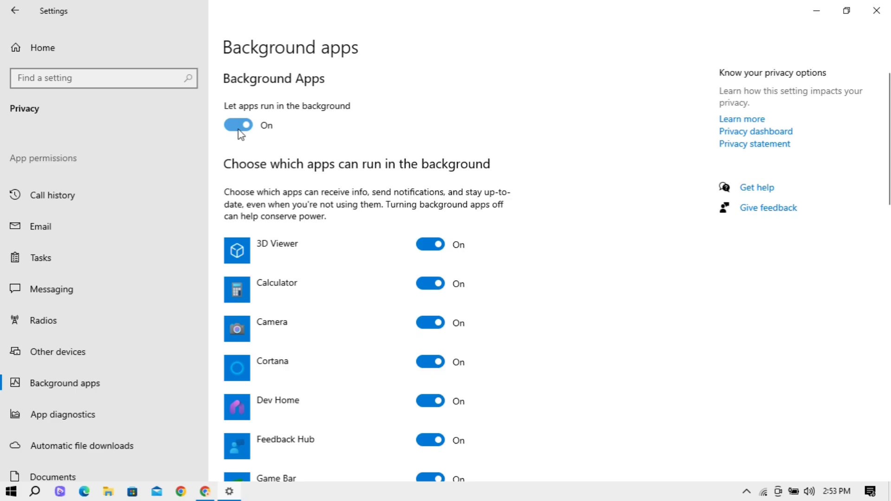
{"action": "left_click", "coordinate": [238, 130]}
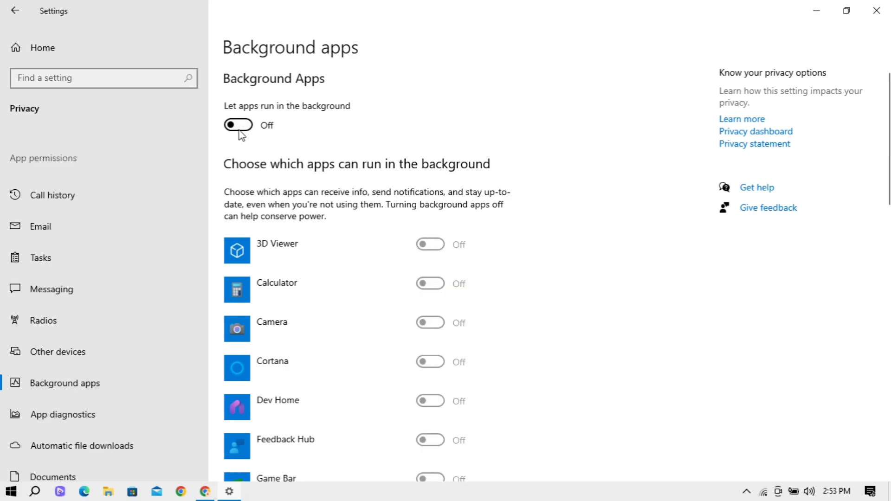
{"action": "left_click", "coordinate": [877, 10]}
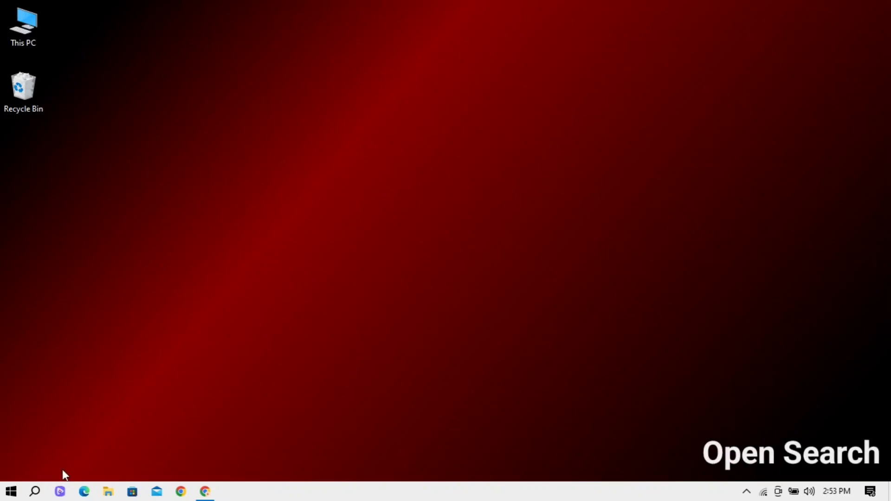
- Open the Power & sleep settings by searching for "power" and check the power plans in the additional power settings
{"action": "left_click", "coordinate": [37, 491]}
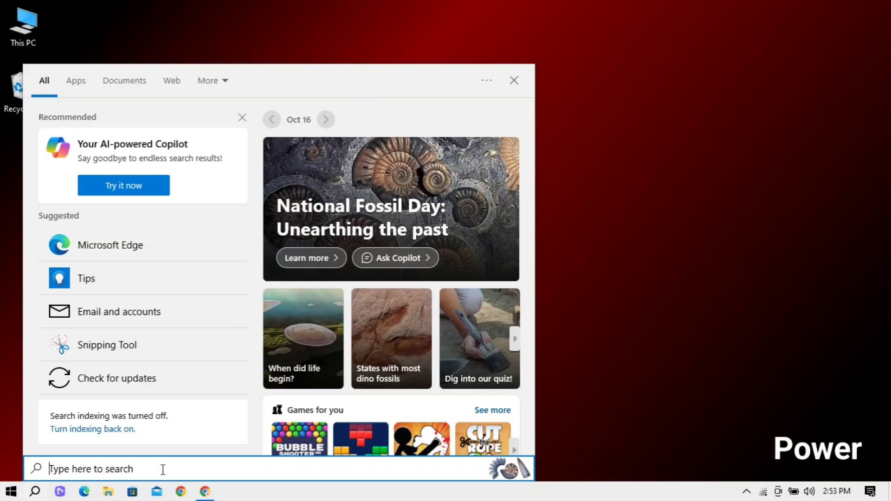
{"action": "type", "text": "po"}
{"action": "type", "text": "wer"}
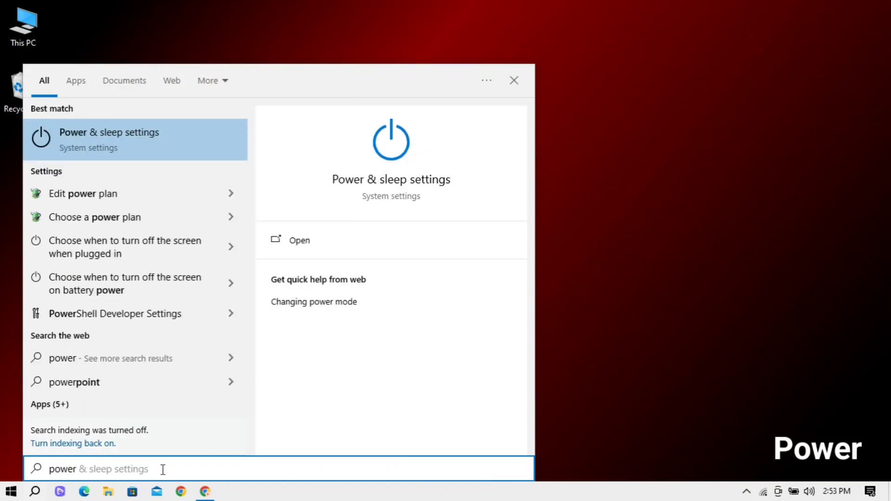
{"action": "left_click", "coordinate": [114, 144]}
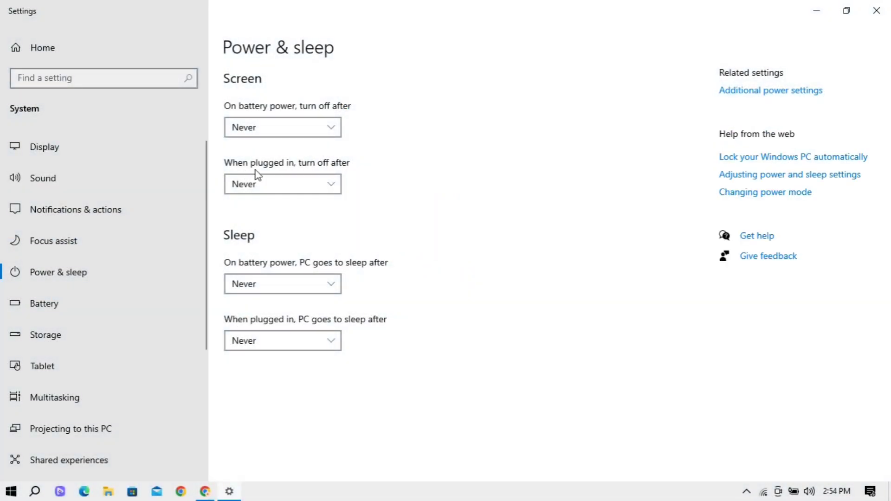
{"action": "left_click", "coordinate": [742, 91]}
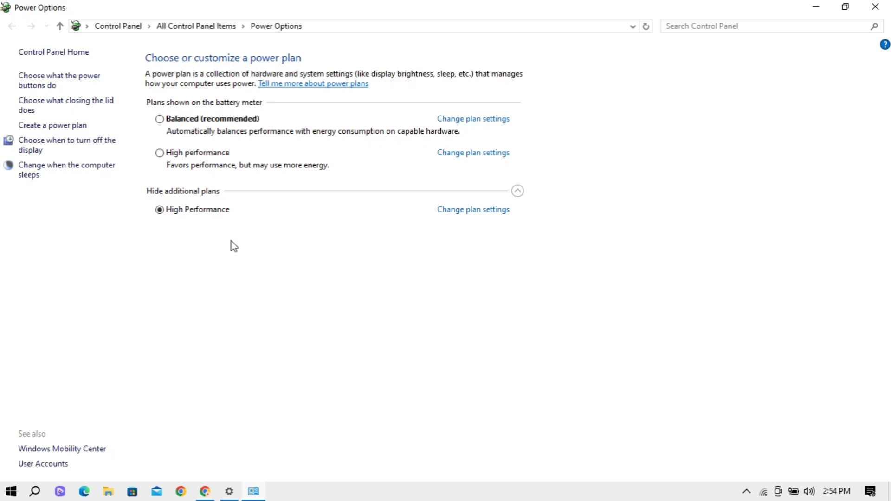
{"action": "left_click", "coordinate": [875, 8]}
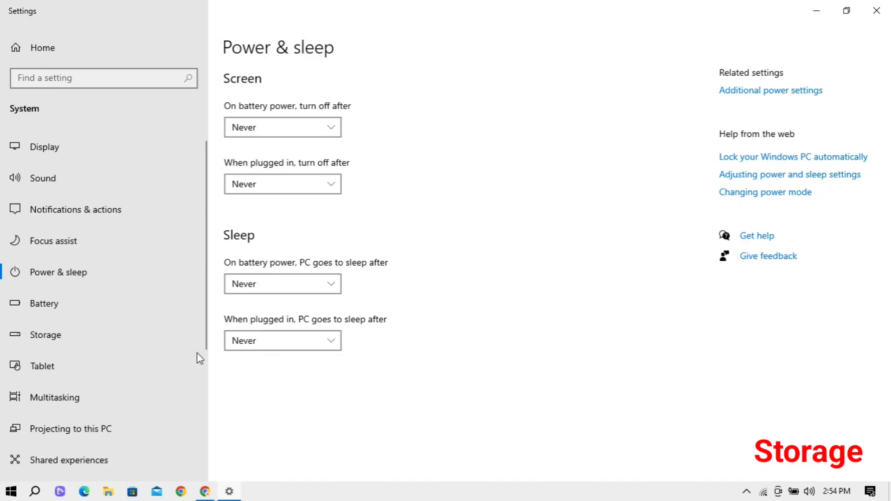
- Open the Storage settings and toggle Storage Sense
{"action": "left_click", "coordinate": [88, 339]}
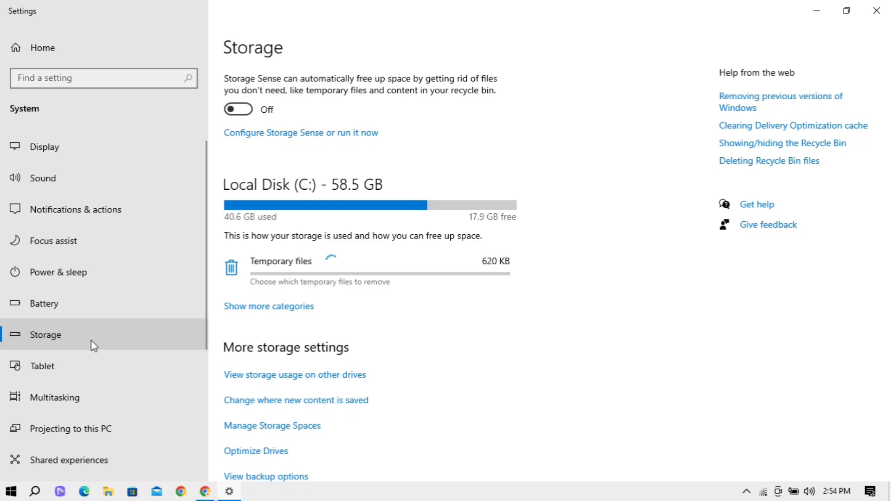
{"action": "left_click", "coordinate": [243, 115]}
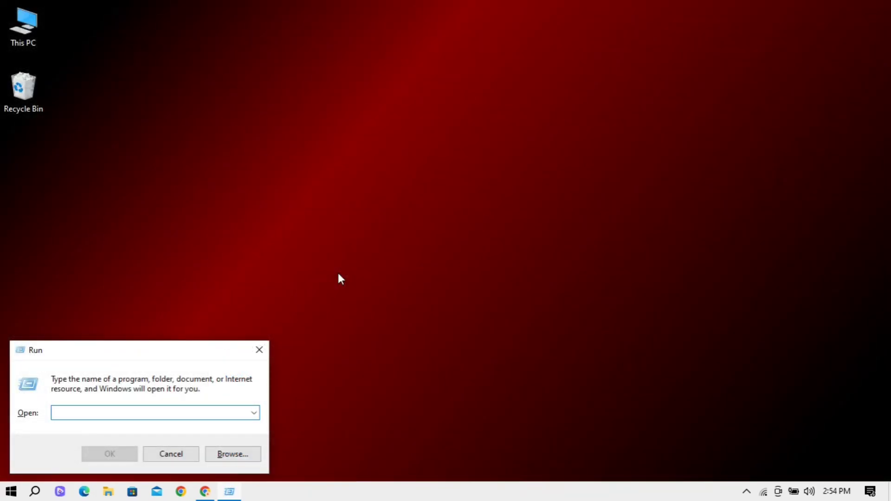
- Open Disk Cleanup Settings by running the command cleanmgr /sageset
{"action": "type", "text": "cleanmgr /"}
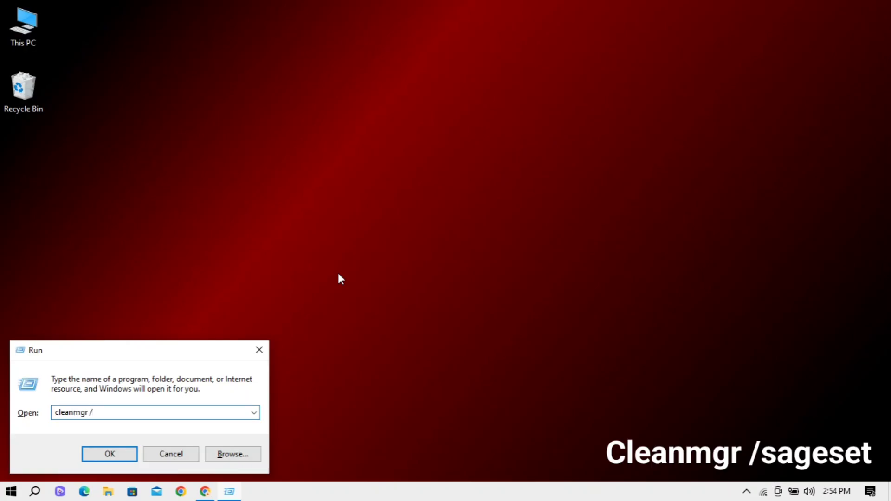
{"action": "type", "text": "sageset"}
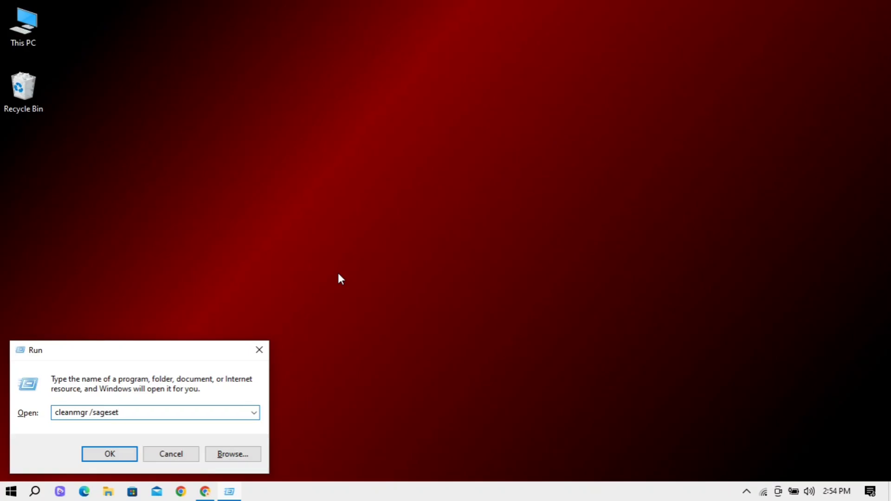
{"action": "key", "text": "Return"}
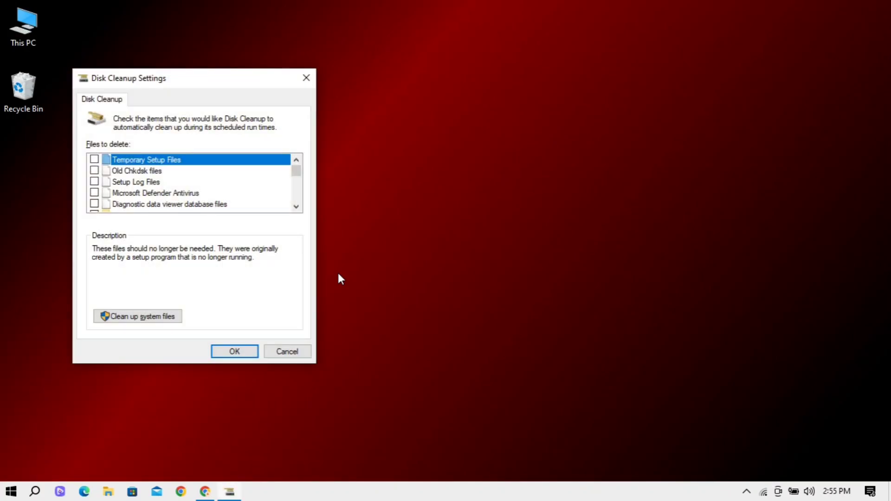
- Select the cleanup categories from Temporary Setup Files through System error memory dump files in Disk Cleanup Settings
{"action": "left_click", "coordinate": [95, 160]}
{"action": "left_click", "coordinate": [95, 171]}
{"action": "left_click", "coordinate": [95, 182]}
{"action": "left_click", "coordinate": [95, 193]}
{"action": "left_click", "coordinate": [94, 204]}
{"action": "scroll", "coordinate": [96, 204], "scroll_direction": "down", "scroll_amount": 1}
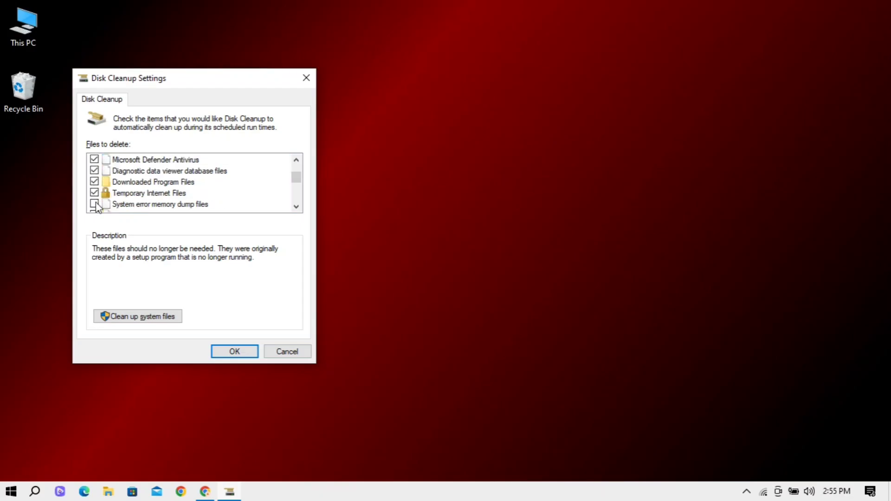
{"action": "left_click", "coordinate": [95, 204]}
{"action": "left_click", "coordinate": [95, 193]}
- Select the remaining cleanup categories from System error minidump files through User file history
{"action": "scroll", "coordinate": [107, 203], "scroll_direction": "down", "scroll_amount": 1}
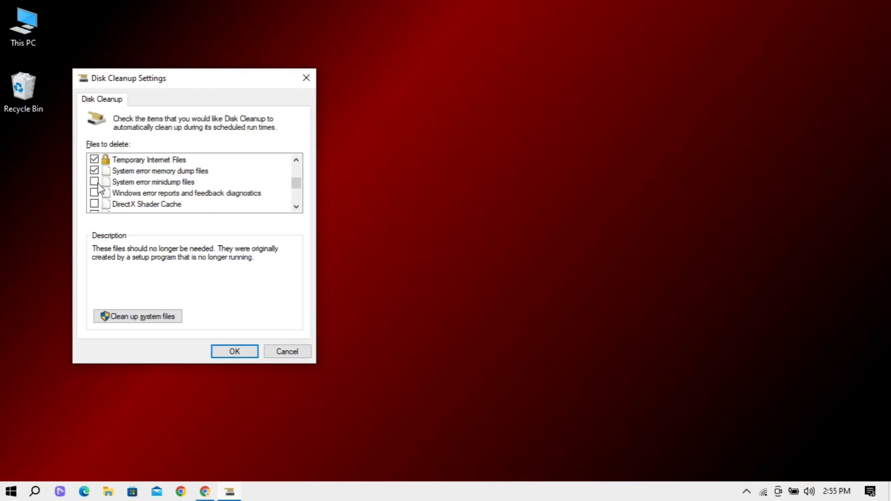
{"action": "left_click", "coordinate": [95, 182]}
{"action": "left_click", "coordinate": [94, 193]}
{"action": "left_click", "coordinate": [95, 204]}
{"action": "scroll", "coordinate": [97, 208], "scroll_direction": "down", "scroll_amount": 1}
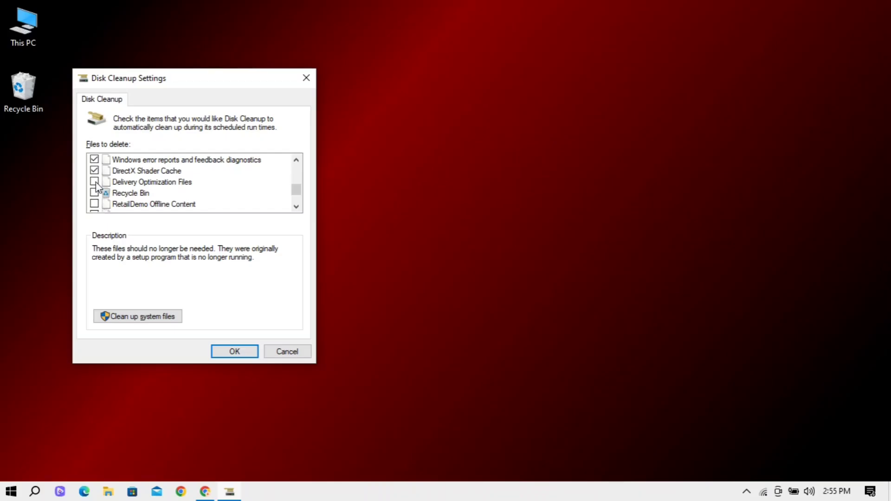
{"action": "left_click", "coordinate": [94, 182]}
{"action": "left_click", "coordinate": [95, 193]}
{"action": "scroll", "coordinate": [96, 210], "scroll_direction": "down", "scroll_amount": 1}
{"action": "left_click", "coordinate": [95, 171]}
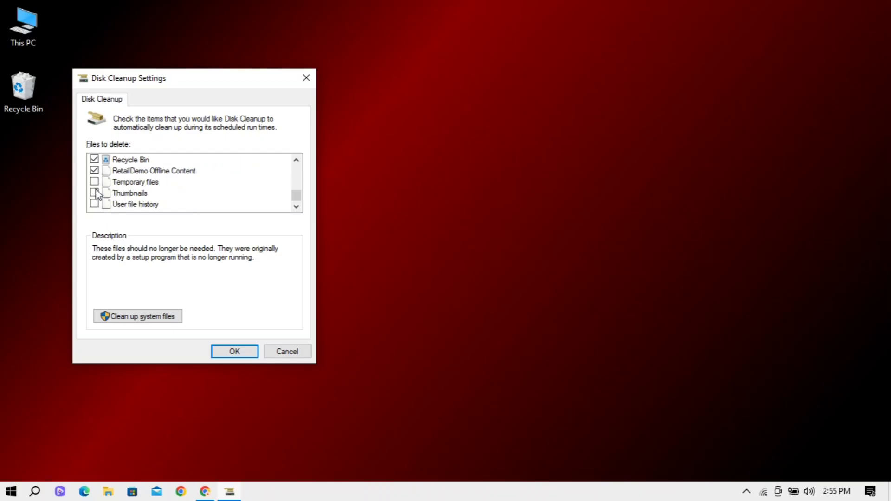
{"action": "left_click", "coordinate": [94, 182]}
{"action": "left_click", "coordinate": [95, 193]}
{"action": "left_click", "coordinate": [94, 204]}
- Switch to system files cleanup, select Temporary Setup Files, Old Chkdsk files, Setup Log Files and Diagnostic data viewer database files, and save the settings
{"action": "left_click", "coordinate": [154, 317]}
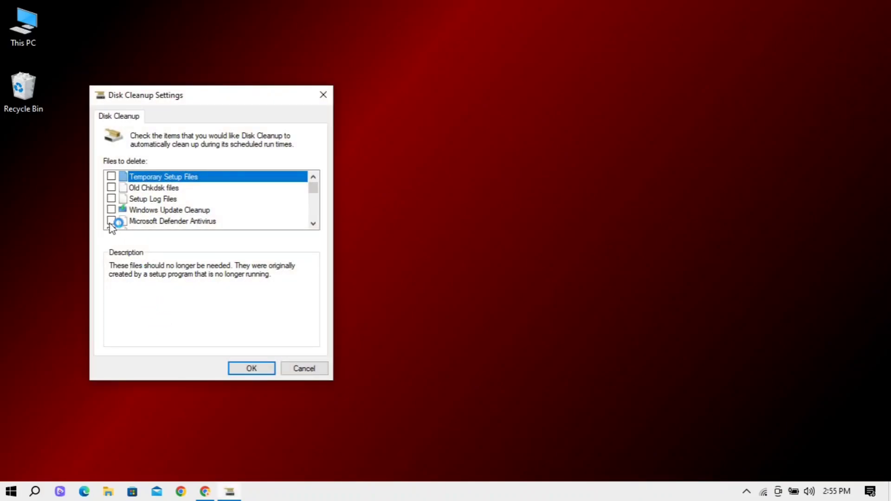
{"action": "left_click", "coordinate": [111, 177]}
{"action": "left_click", "coordinate": [111, 188]}
{"action": "left_click", "coordinate": [111, 200]}
{"action": "scroll", "coordinate": [181, 220], "scroll_direction": "down", "scroll_amount": 1}
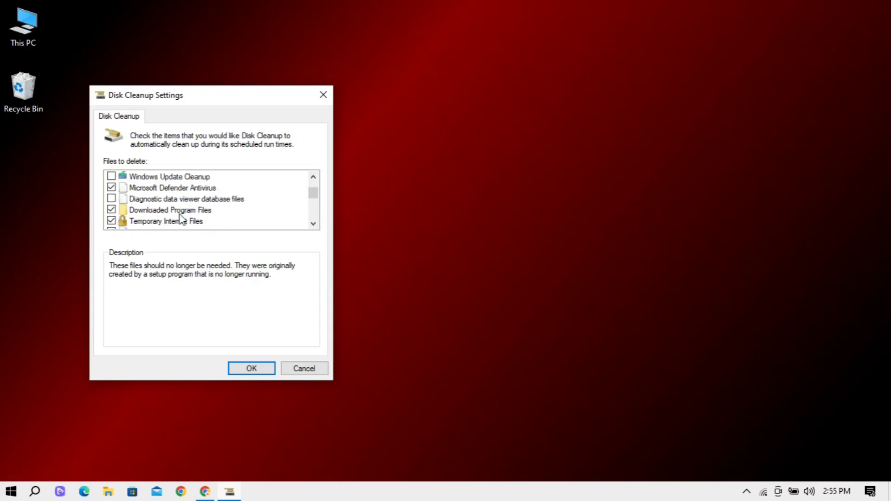
{"action": "left_click", "coordinate": [111, 198]}
{"action": "left_click", "coordinate": [251, 369]}
- Start Disk Cleanup for drive C: by running the command cleanmgr
{"action": "key", "text": "super+r"}
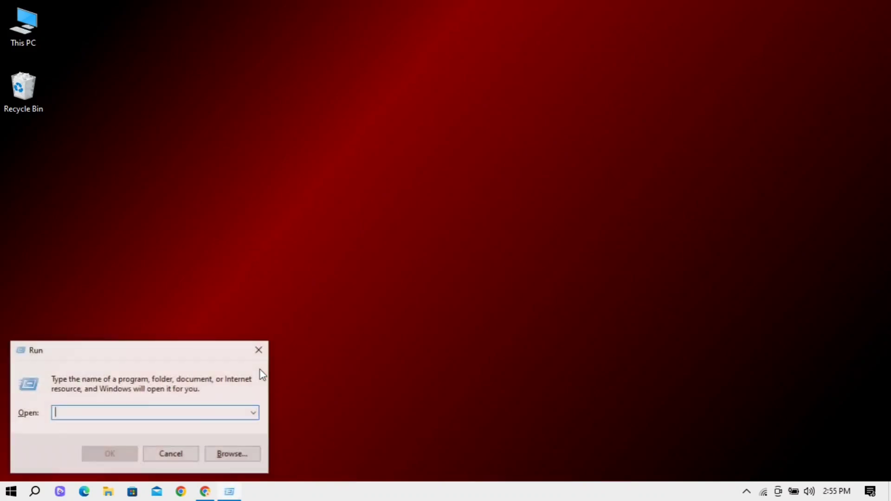
{"action": "type", "text": "cleanmgr"}
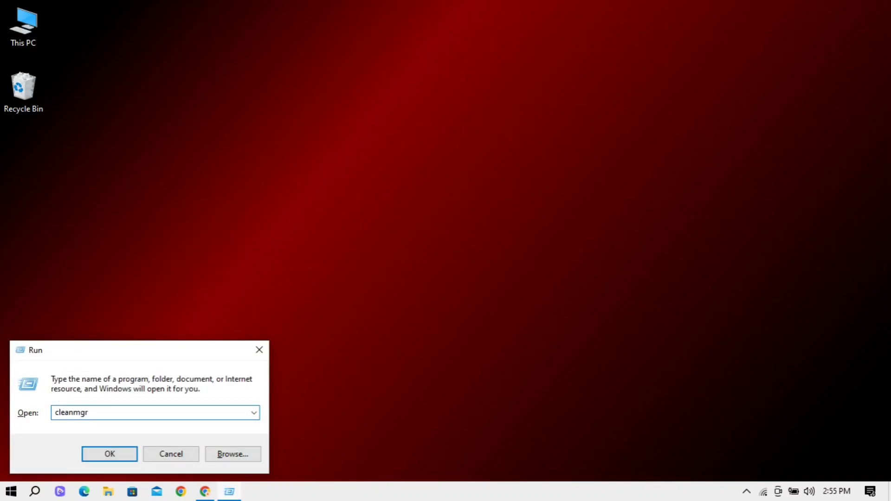
{"action": "key", "text": "Return"}
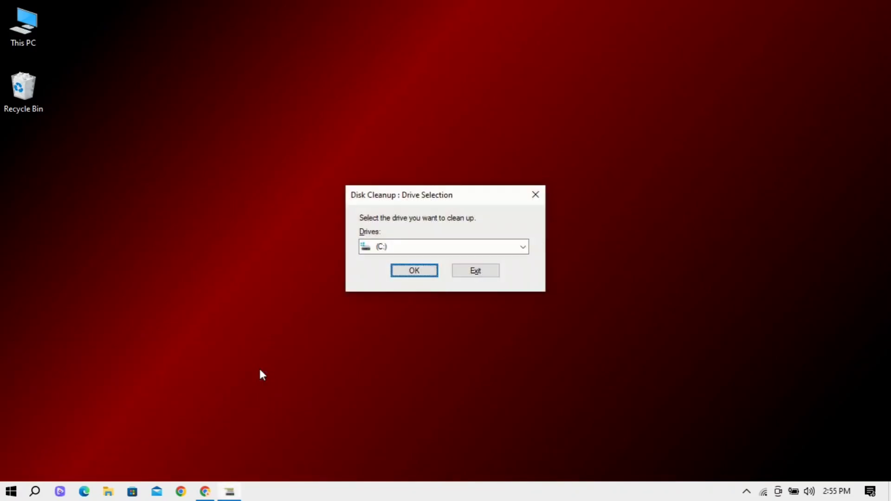
{"action": "left_click", "coordinate": [414, 271]}
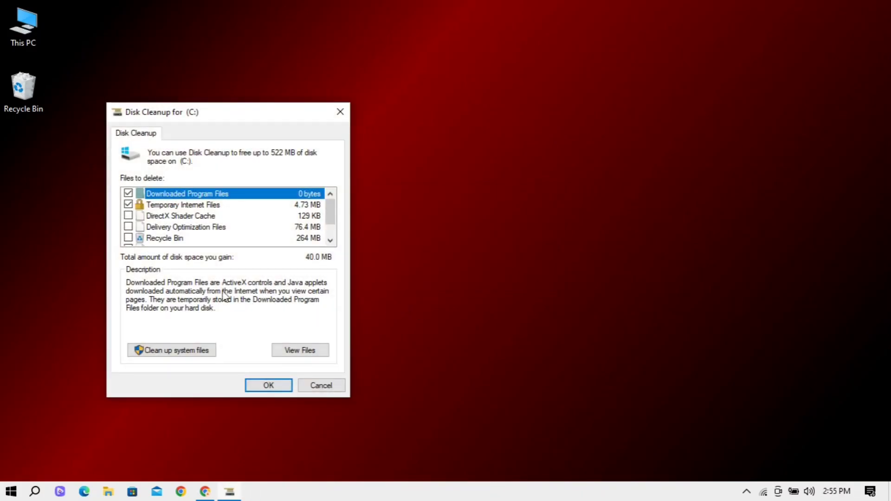
- Add DirectX Shader Cache, Delivery Optimization Files, Recycle Bin and Temporary files to the cleanup of drive C: and permanently delete the selected files
{"action": "left_click", "coordinate": [126, 194]}
{"action": "left_click", "coordinate": [128, 215]}
{"action": "left_click", "coordinate": [128, 226]}
{"action": "left_click", "coordinate": [128, 238]}
{"action": "scroll", "coordinate": [131, 244], "scroll_direction": "down", "scroll_amount": 1}
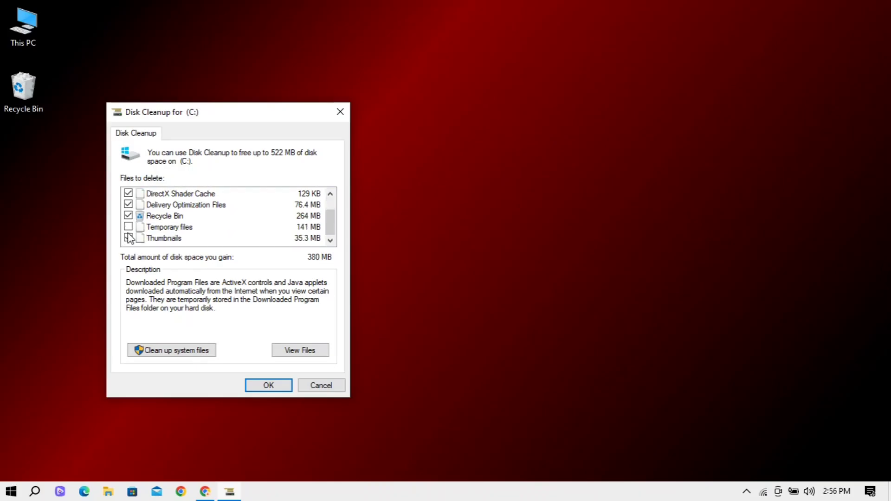
{"action": "left_click", "coordinate": [128, 227]}
{"action": "left_click", "coordinate": [258, 386]}
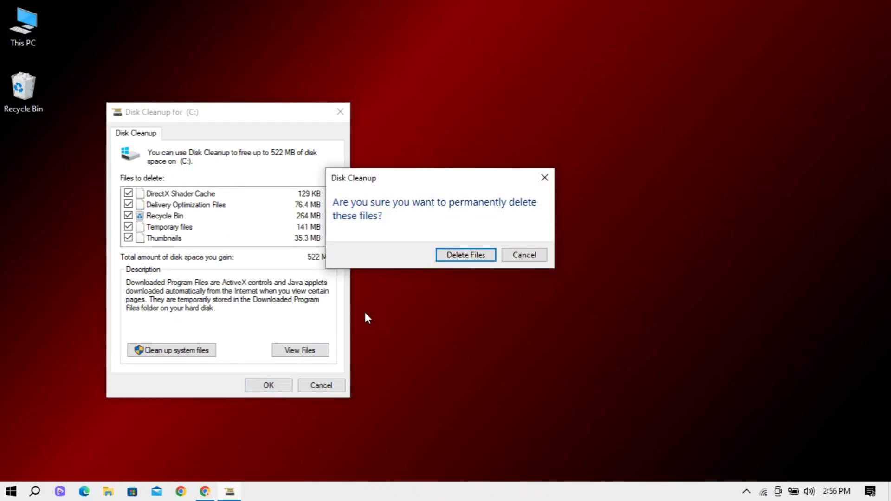
{"action": "left_click", "coordinate": [441, 254]}
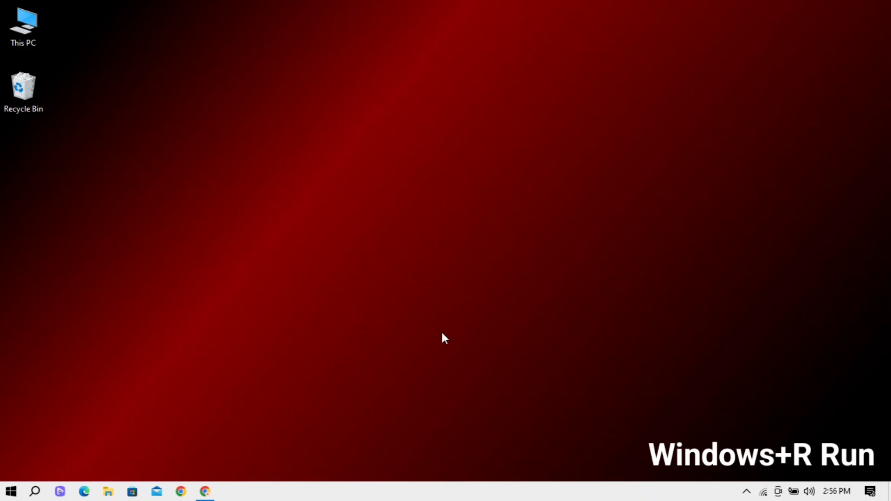
- Open the Prefetch folder by running prefetch and granting access to it, and delete all of its contents
{"action": "key", "text": "super+r"}
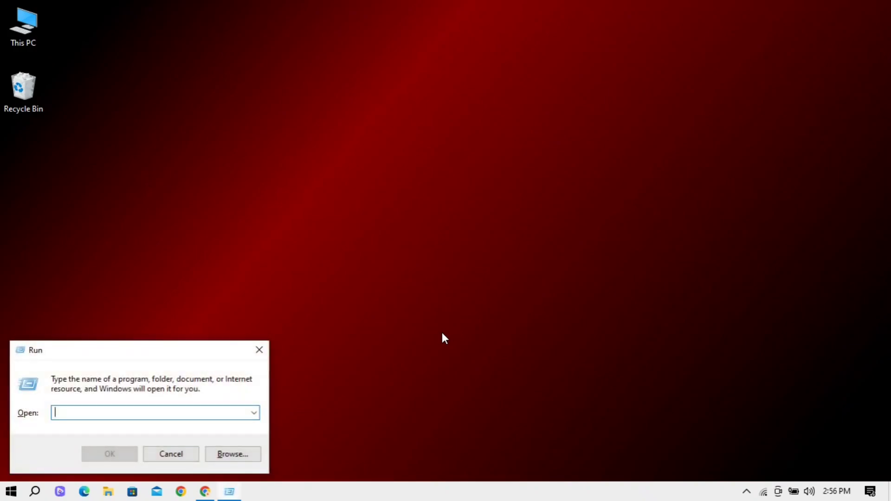
{"action": "type", "text": "prefetch"}
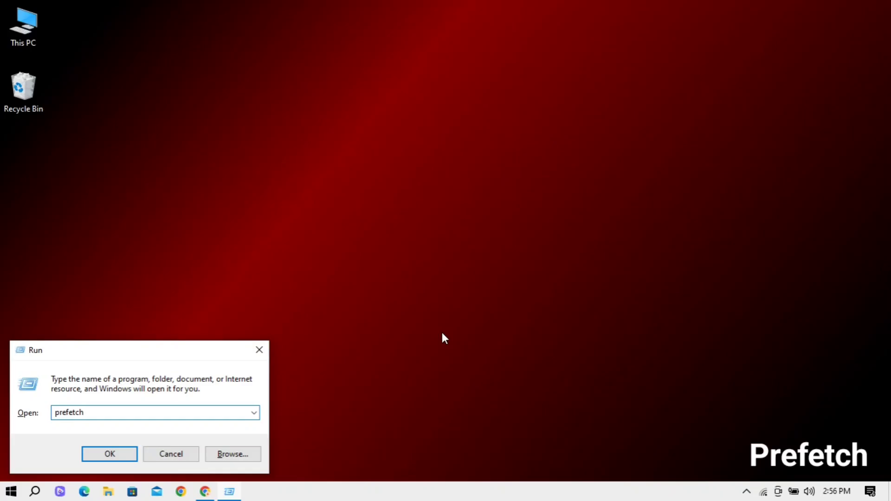
{"action": "key", "text": "Return"}
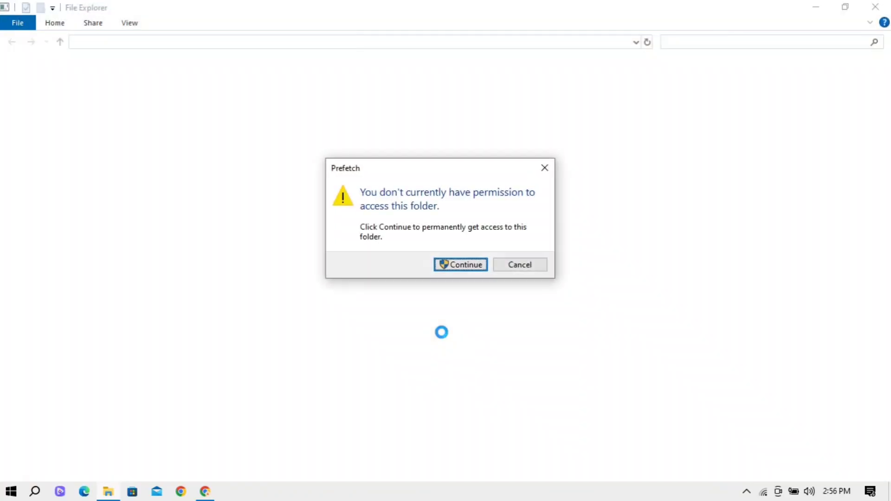
{"action": "left_click", "coordinate": [479, 265]}
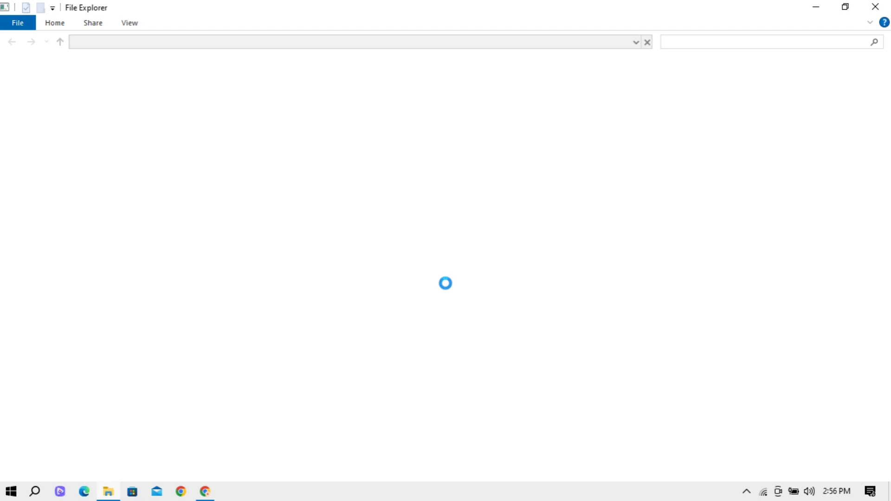
{"action": "left_click", "coordinate": [448, 289]}
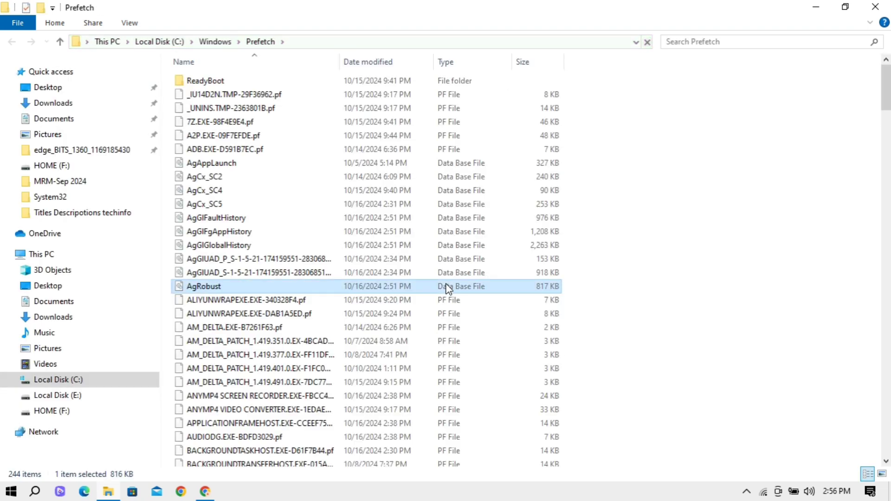
{"action": "key", "text": "ctrl+a"}
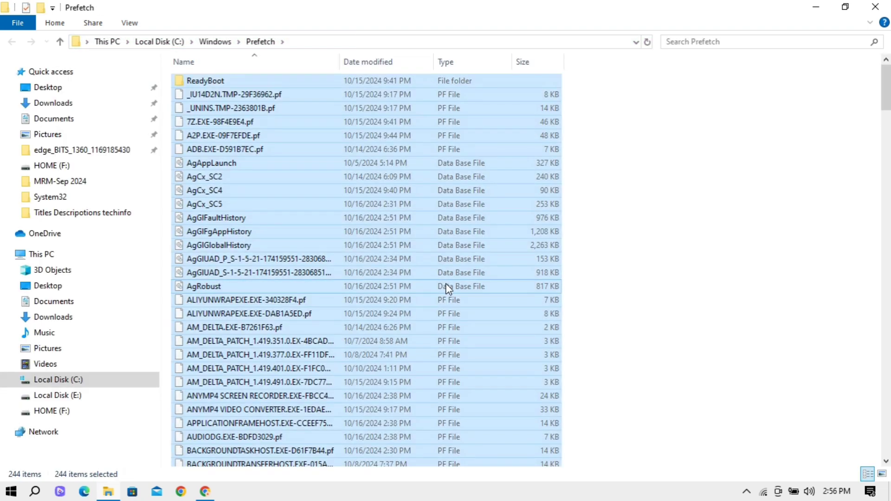
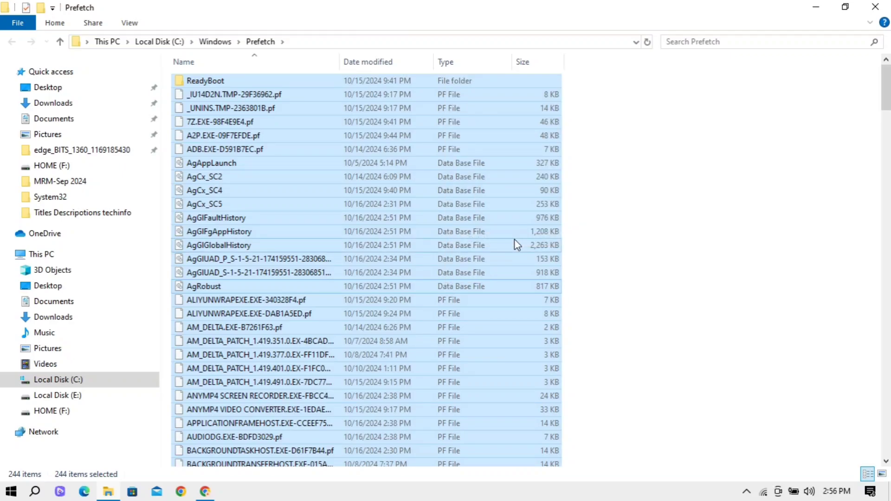
{"action": "key", "text": "Delete"}
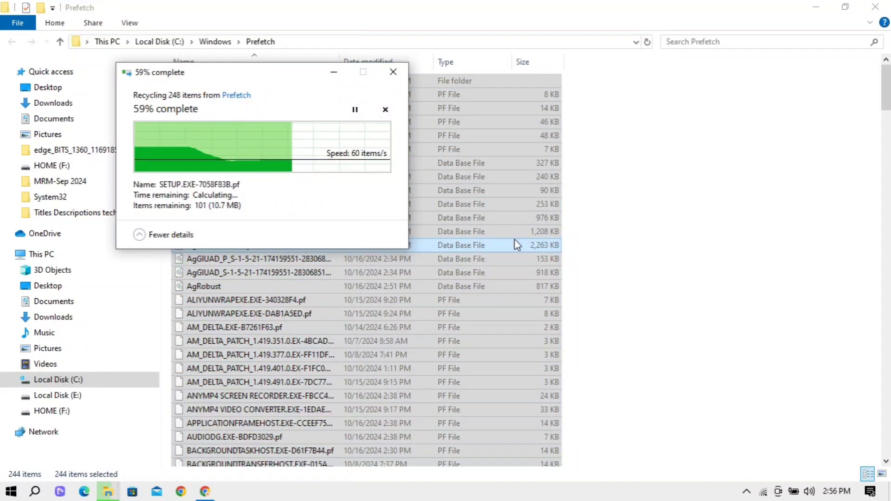
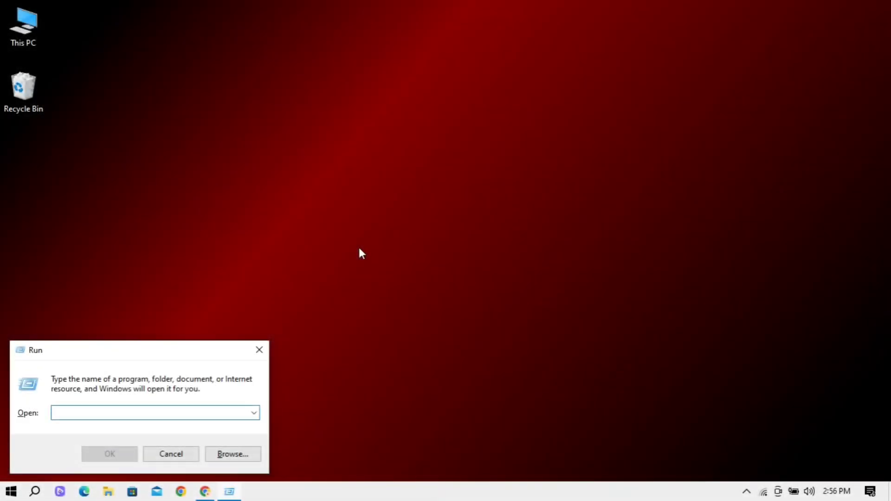
- Open the AppData Roaming folder by running %appdata%, delete all of its contents and close the folder
{"action": "type", "text": "%"}
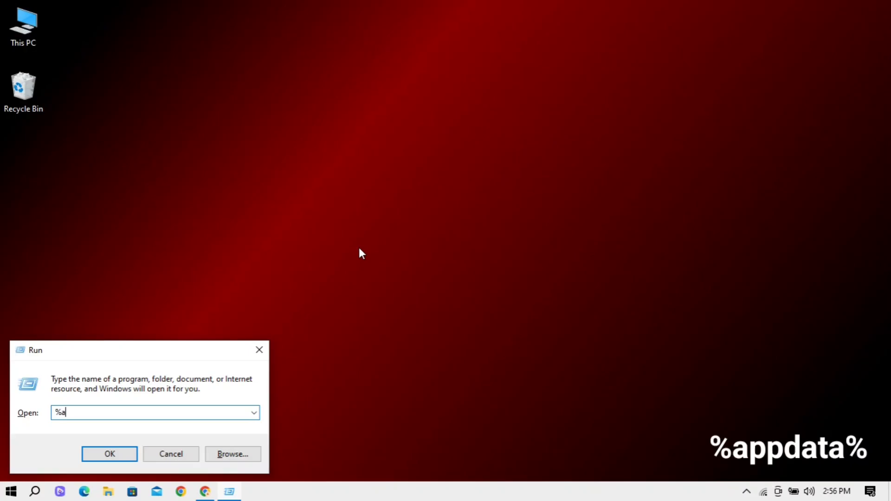
{"action": "type", "text": "appdata%"}
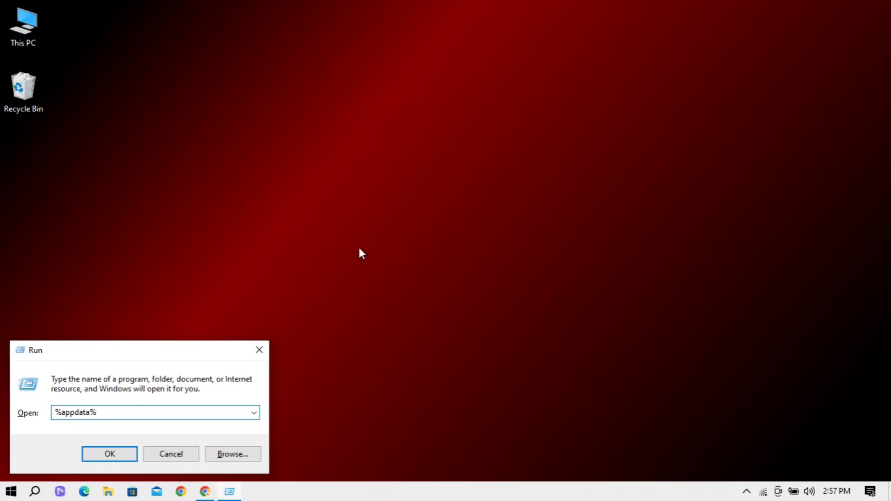
{"action": "key", "text": "Return"}
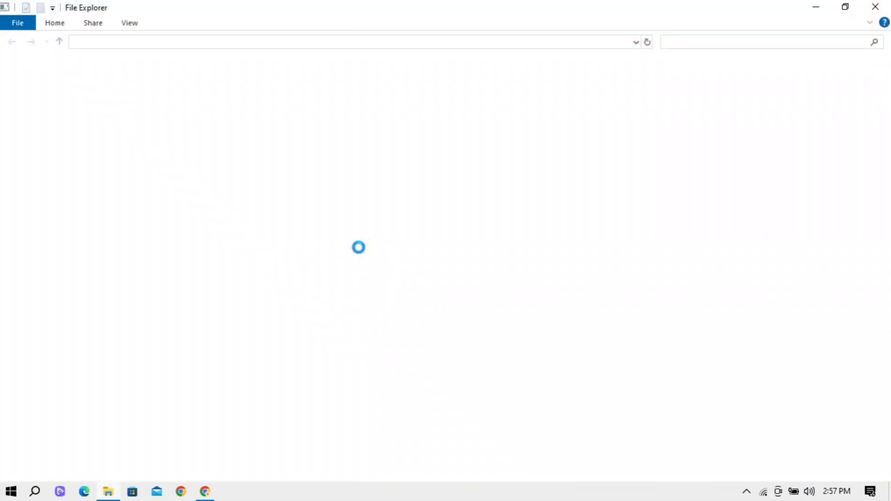
{"action": "left_click", "coordinate": [299, 182]}
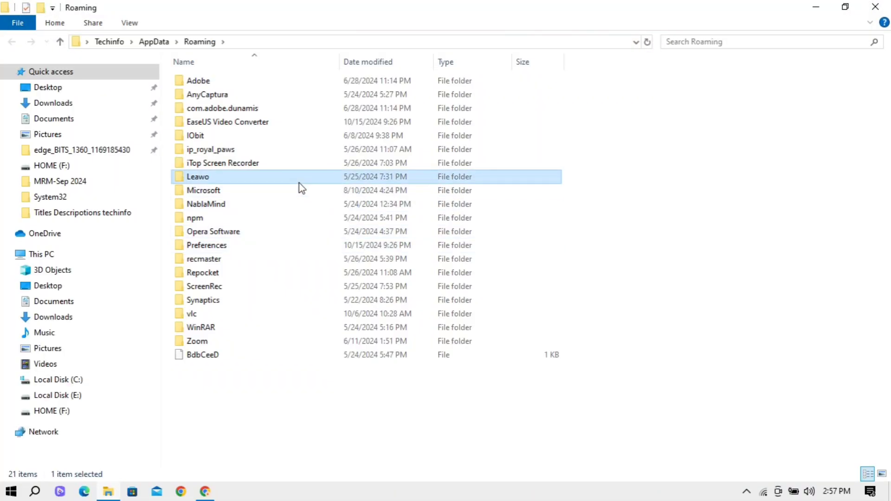
{"action": "key", "text": "F2"}
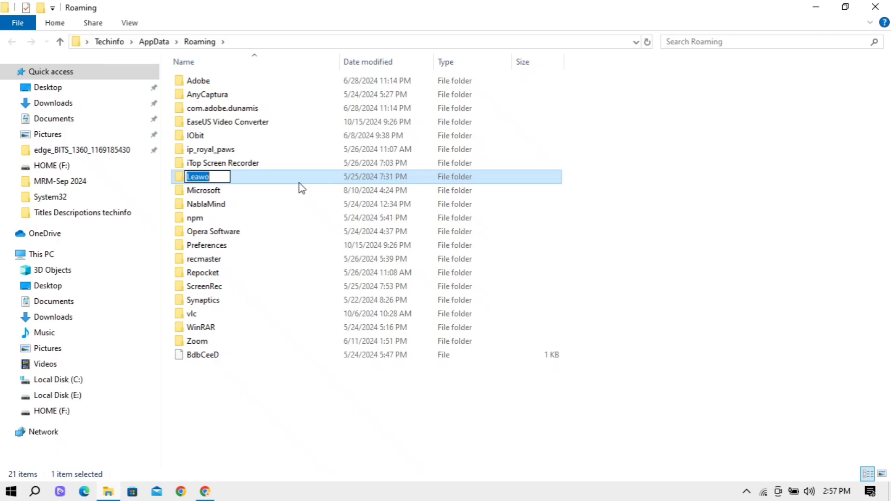
{"action": "left_click", "coordinate": [301, 205]}
{"action": "key", "text": "ctrl+a"}
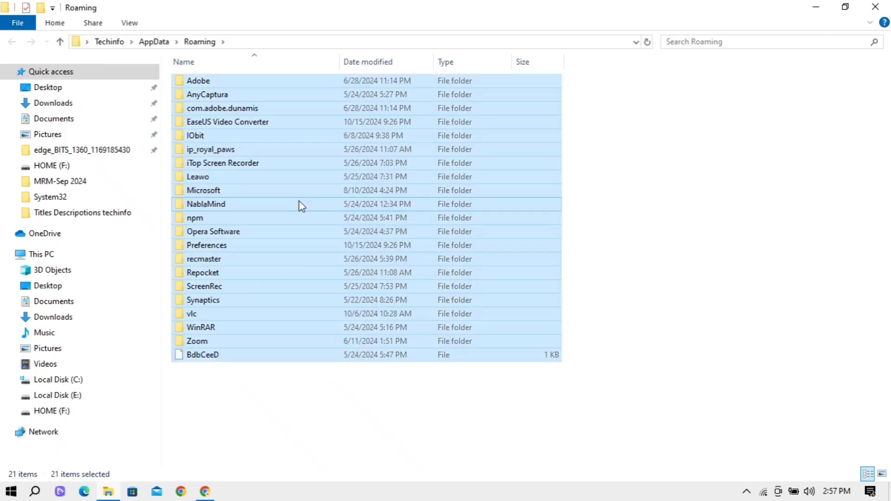
{"action": "right_click", "coordinate": [523, 162]}
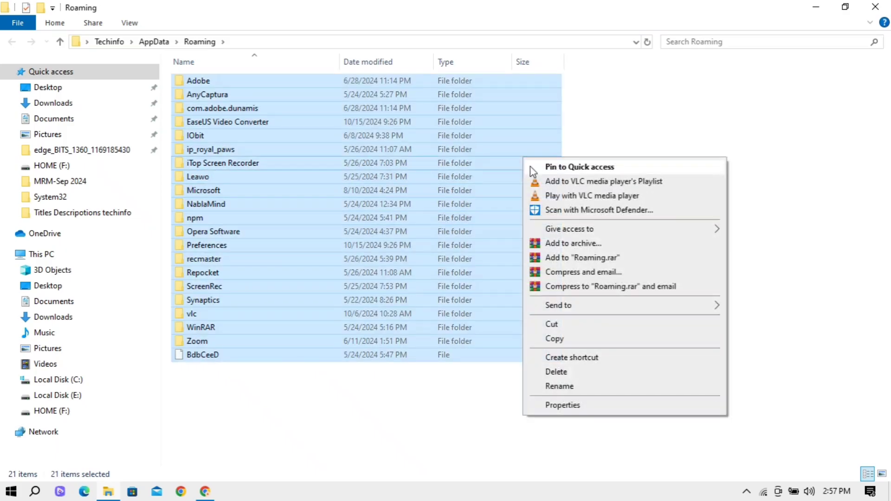
{"action": "left_click", "coordinate": [585, 373]}
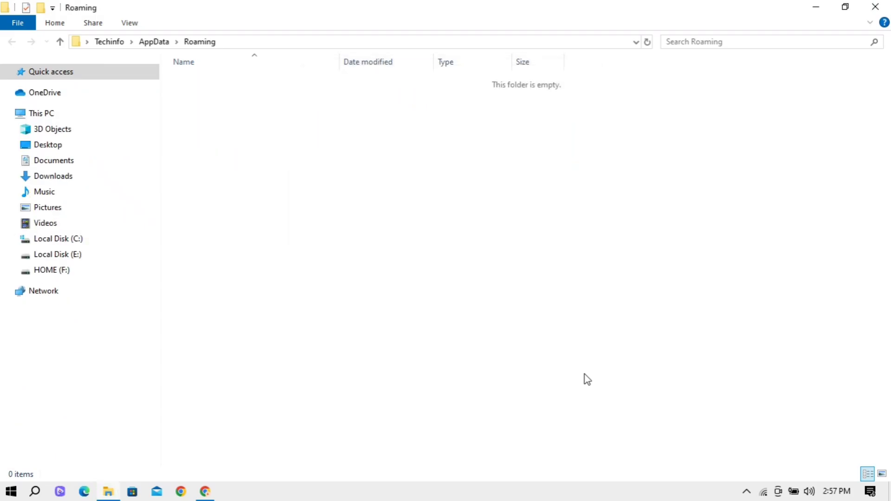
{"action": "key", "text": "alt+F4"}
- Open the user's Temp folder by running the command %temp%
{"action": "key", "text": "super+r"}
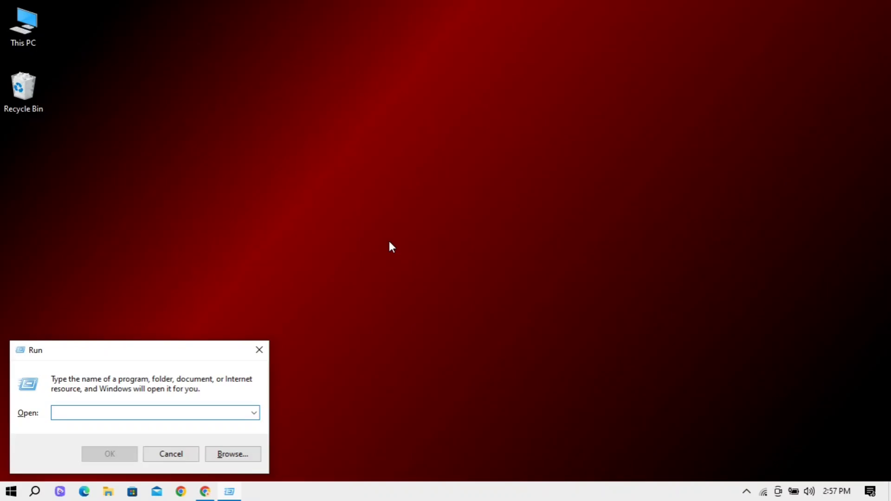
{"action": "type", "text": "%t"}
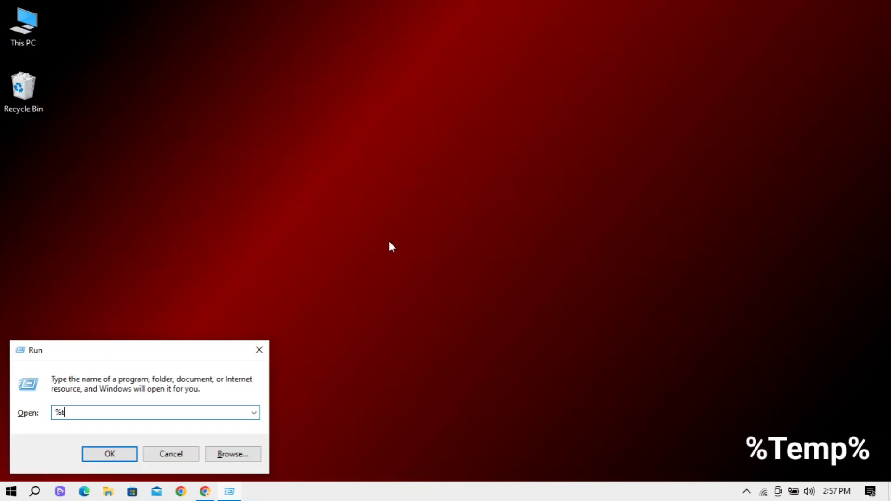
{"action": "type", "text": "emp%"}
{"action": "key", "text": "Return"}
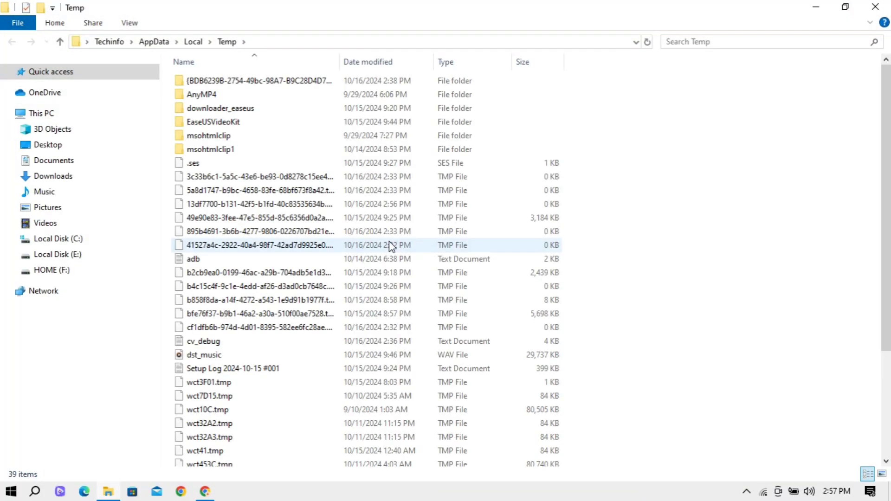
- Delete all contents of the Temp folder, skipping every item that is in use
{"action": "left_click", "coordinate": [391, 245]}
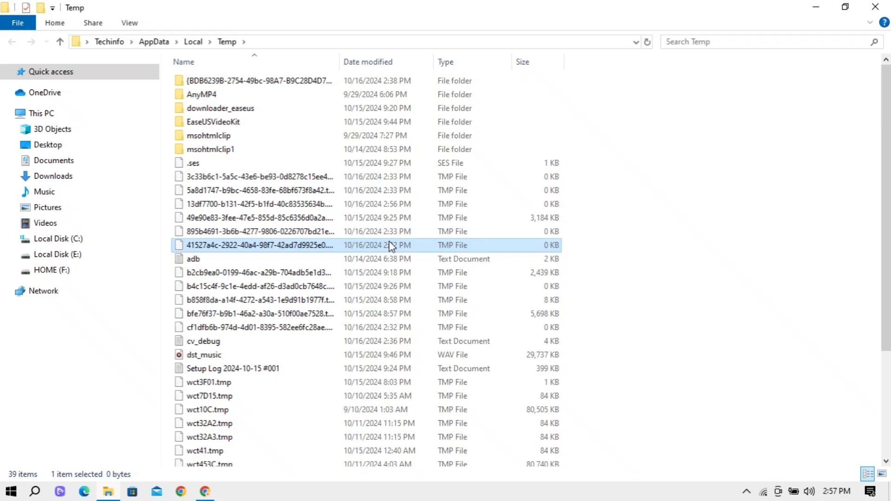
{"action": "key", "text": "ctrl+a"}
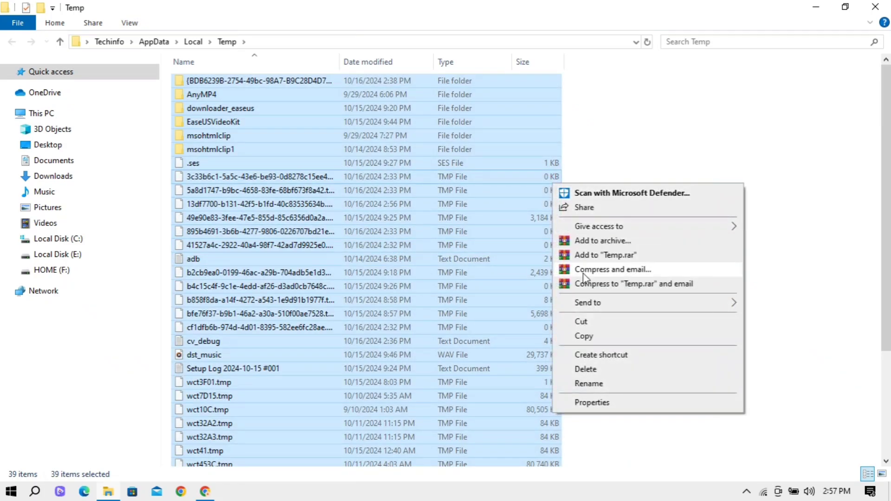
{"action": "left_click", "coordinate": [595, 371]}
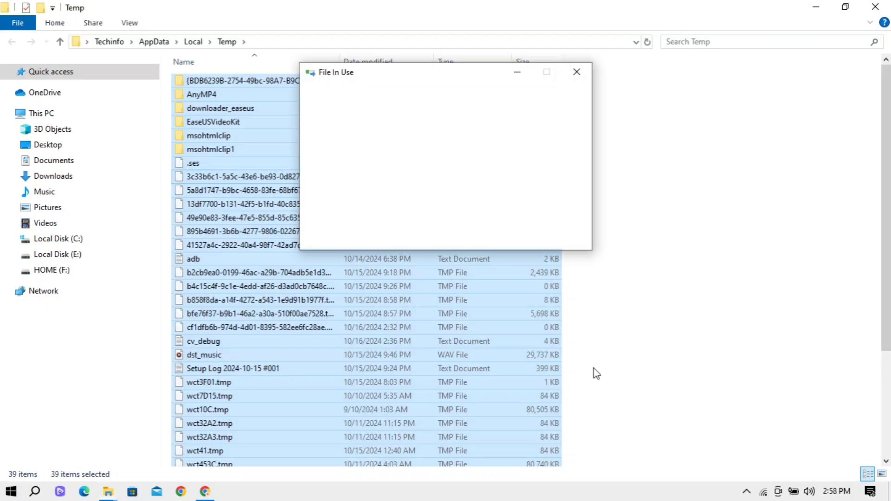
{"action": "left_click", "coordinate": [321, 184]}
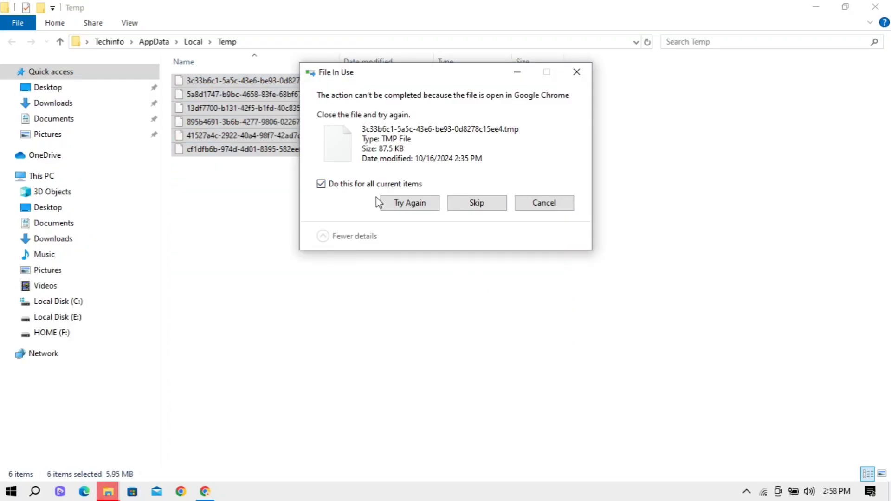
{"action": "left_click", "coordinate": [475, 207]}
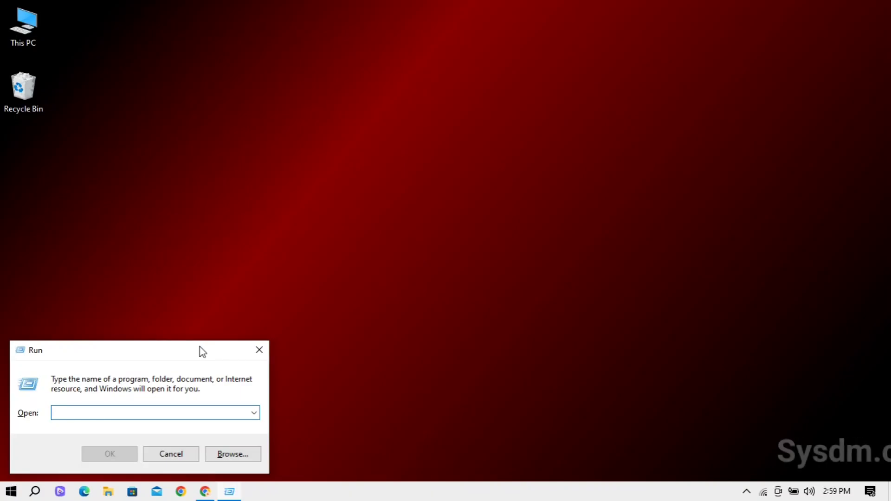
- Run sysdm.cpl and open the Performance settings among the advanced system properties
{"action": "type", "text": "sysdm"}
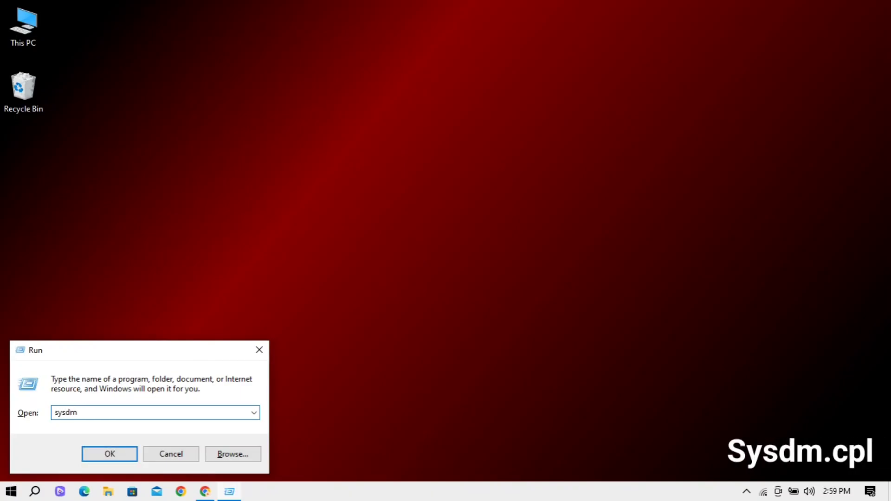
{"action": "type", "text": ".cpl"}
{"action": "key", "text": "Return"}
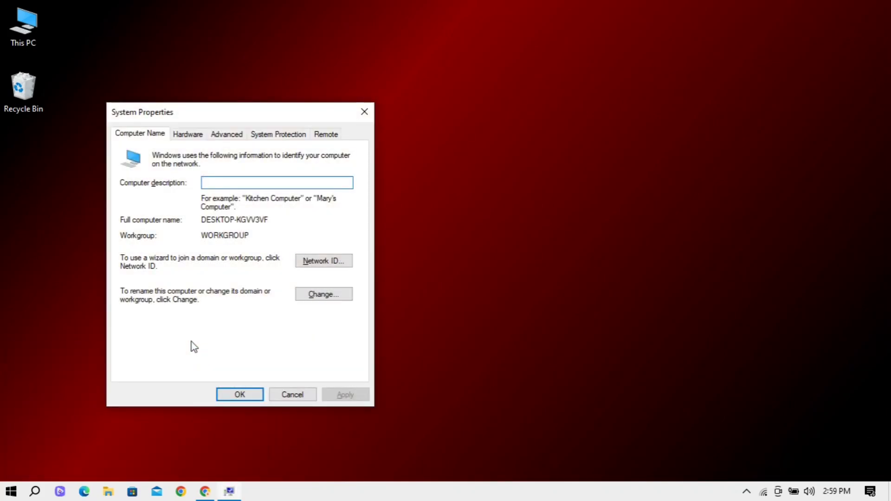
{"action": "left_click", "coordinate": [188, 134]}
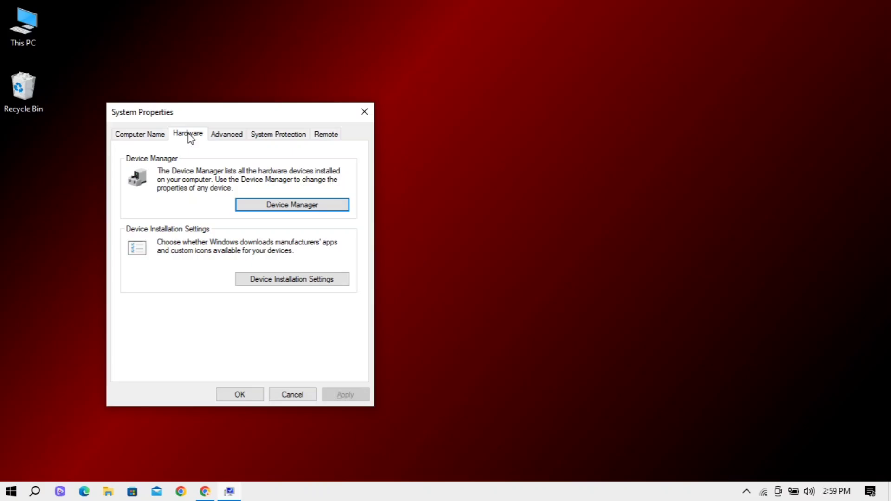
{"action": "left_click", "coordinate": [217, 137]}
{"action": "left_click", "coordinate": [345, 209]}
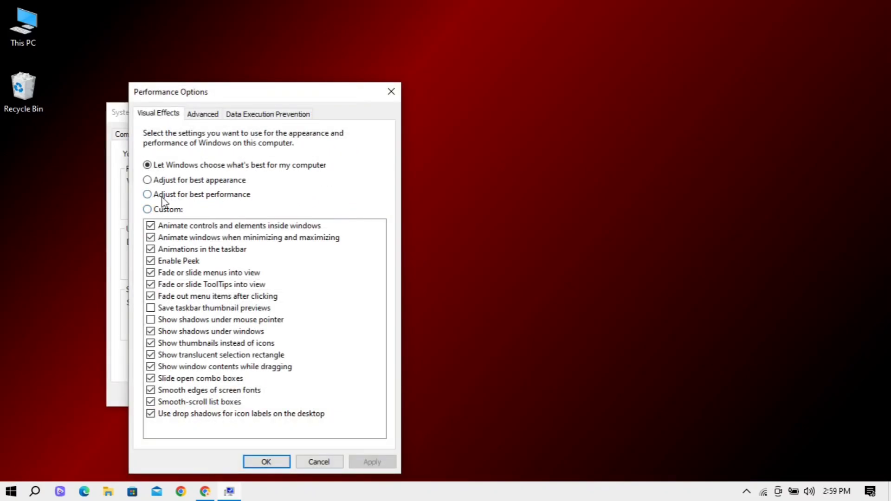
- Set the visual effects to Adjust for best performance, apply the change and close both Performance Options and System Properties
{"action": "left_click", "coordinate": [222, 197]}
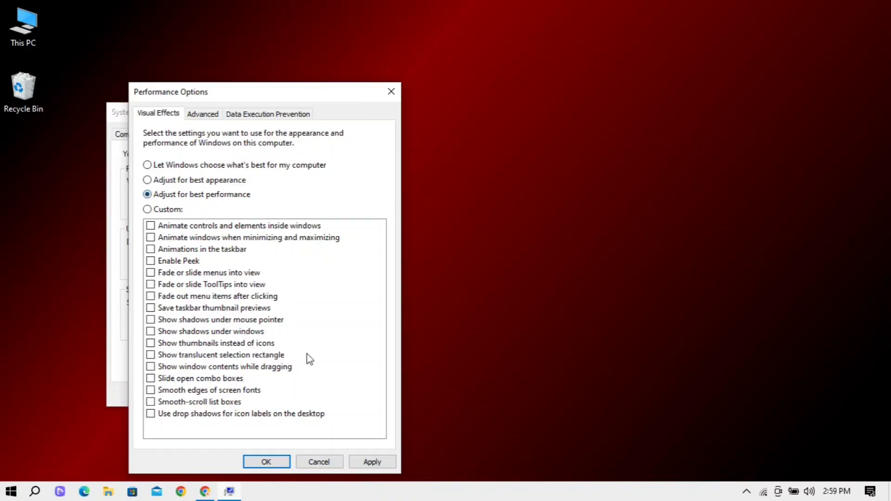
{"action": "left_click", "coordinate": [380, 461]}
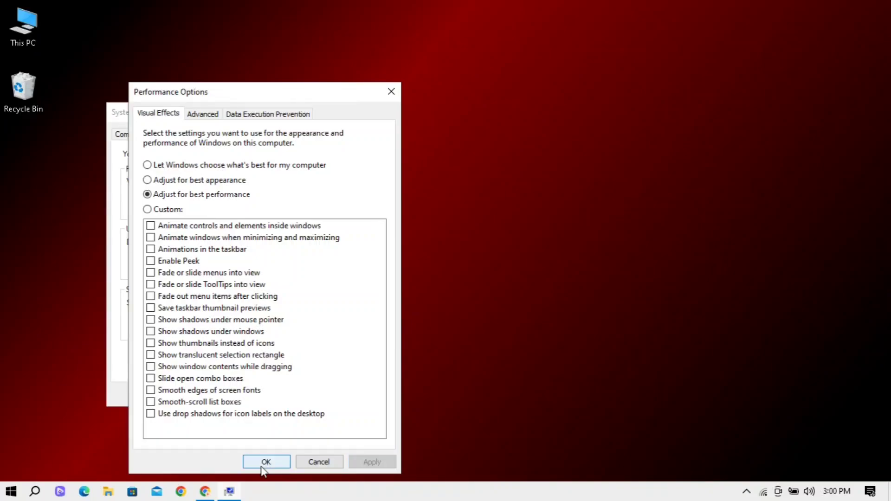
{"action": "left_click", "coordinate": [263, 462]}
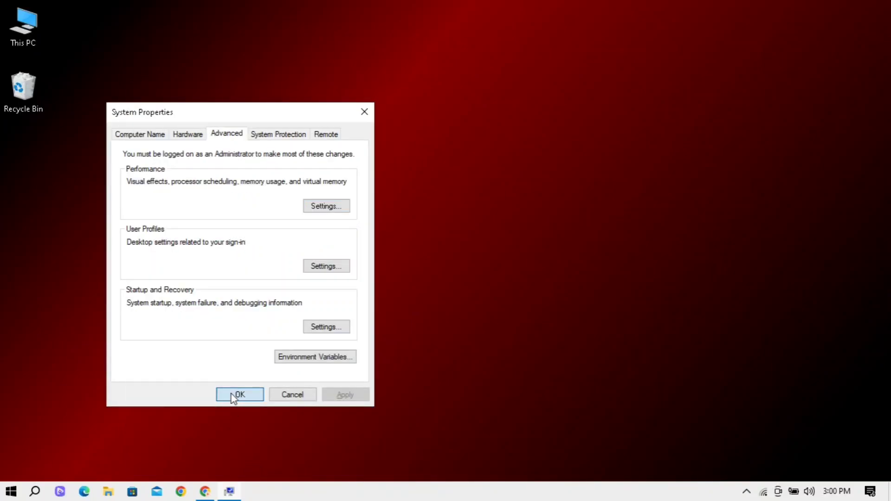
{"action": "left_click", "coordinate": [235, 395]}
{"action": "left_click", "coordinate": [11, 491]}
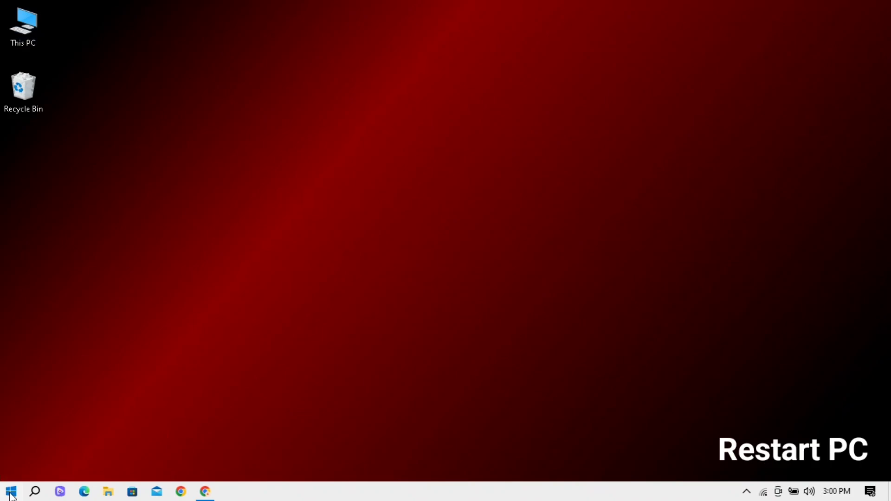
{"action": "left_click", "coordinate": [17, 465]}
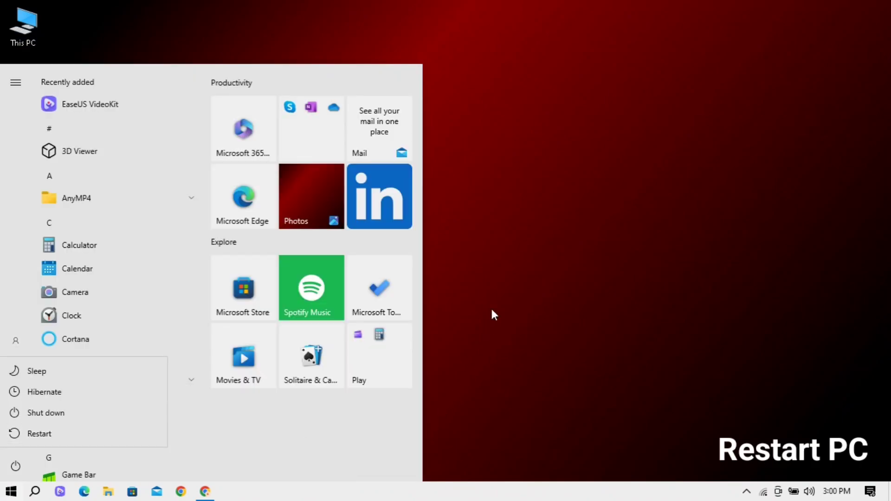
{"action": "left_click", "coordinate": [496, 278]}
{"action": "left_click", "coordinate": [497, 278]}
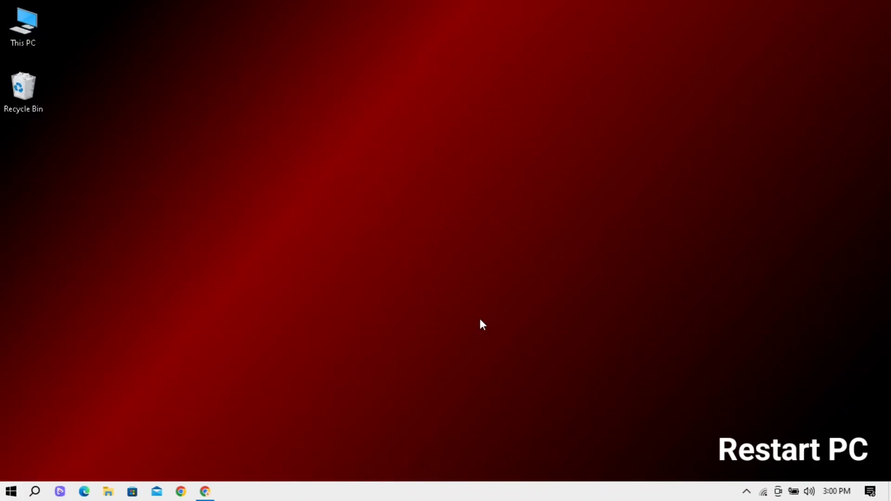